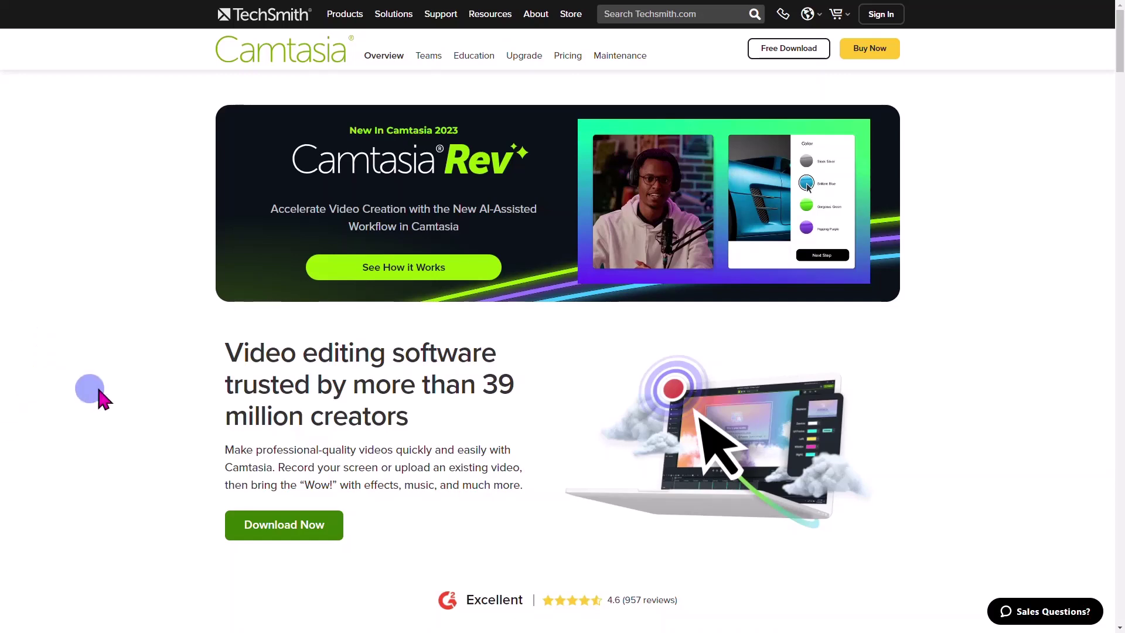
Look over the Camtasia product page's introduction, customer reviews and the educator, instructional designer and tech marketer use cases
{"action": "scroll", "coordinate": [141, 396], "scroll_direction": "down", "scroll_amount": 1}
{"action": "scroll", "coordinate": [141, 396], "scroll_direction": "down", "scroll_amount": 3}
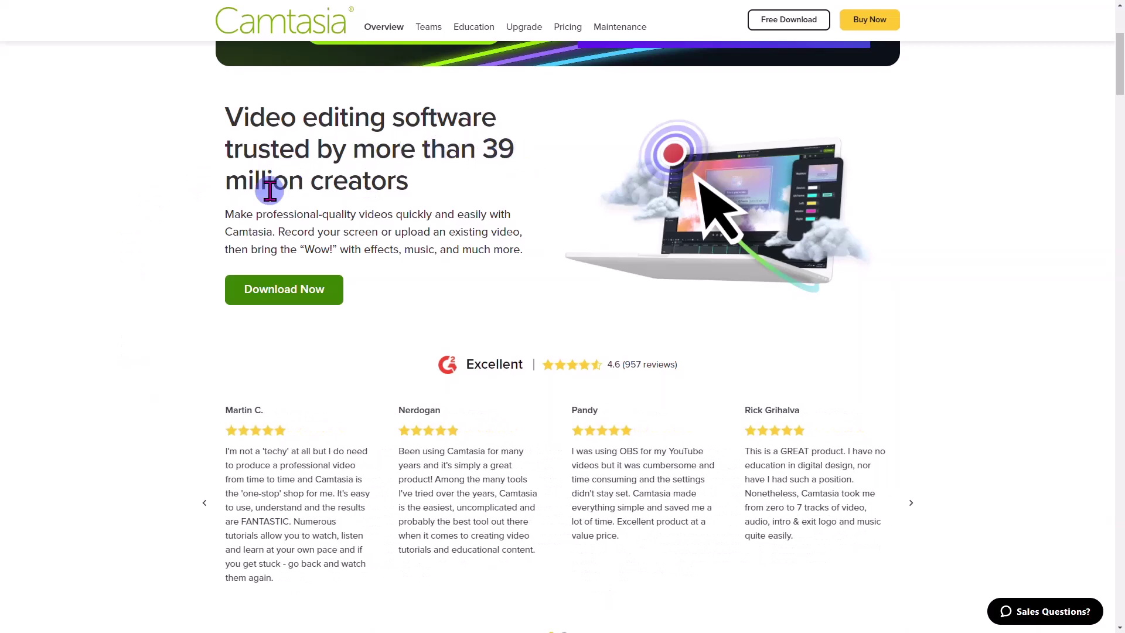
{"action": "scroll", "coordinate": [99, 439], "scroll_direction": "down", "scroll_amount": 6}
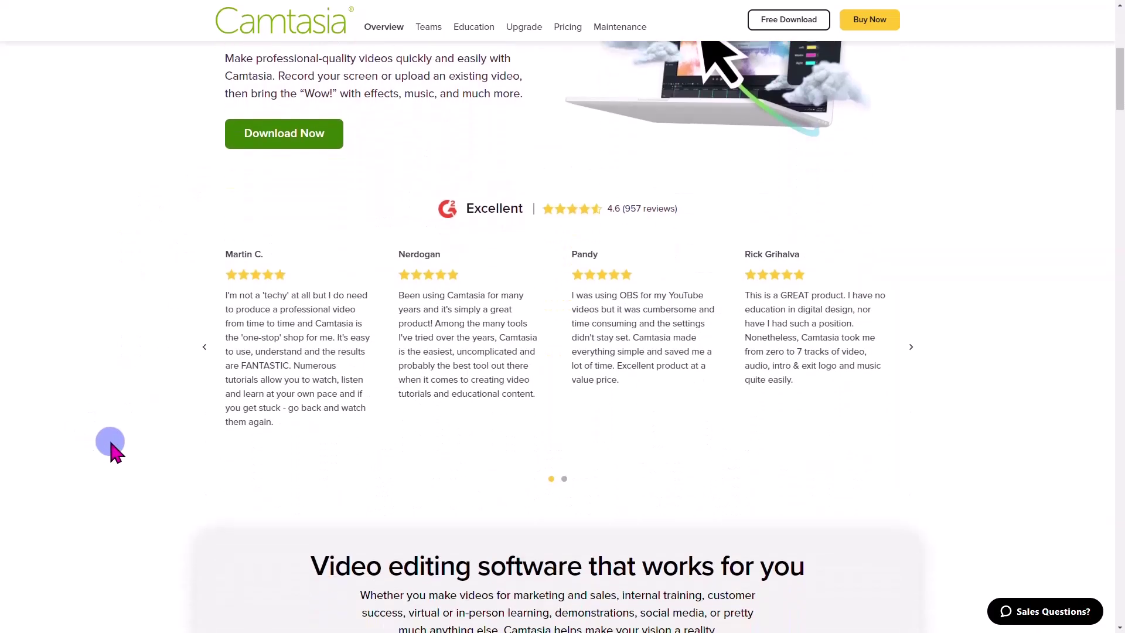
{"action": "scroll", "coordinate": [115, 452], "scroll_direction": "down", "scroll_amount": 3}
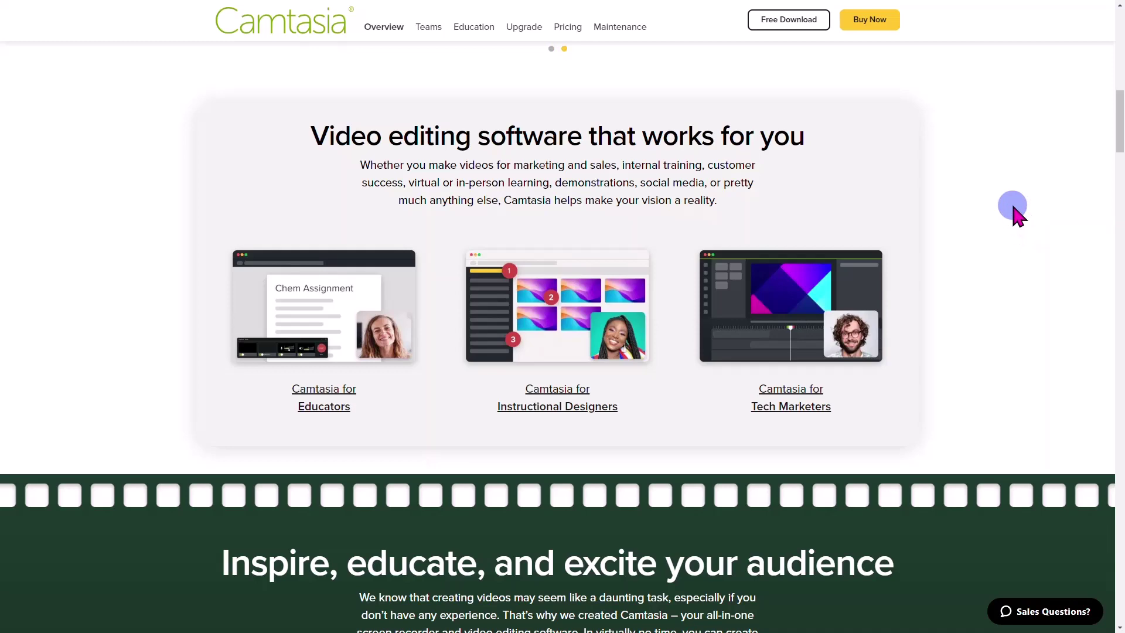
{"action": "scroll", "coordinate": [1015, 211], "scroll_direction": "down", "scroll_amount": 3}
{"action": "scroll", "coordinate": [1015, 211], "scroll_direction": "down", "scroll_amount": 2}
{"action": "scroll", "coordinate": [1015, 211], "scroll_direction": "up", "scroll_amount": 2}
{"action": "scroll", "coordinate": [1015, 211], "scroll_direction": "up", "scroll_amount": 2}
{"action": "scroll", "coordinate": [1016, 210], "scroll_direction": "up", "scroll_amount": 1}
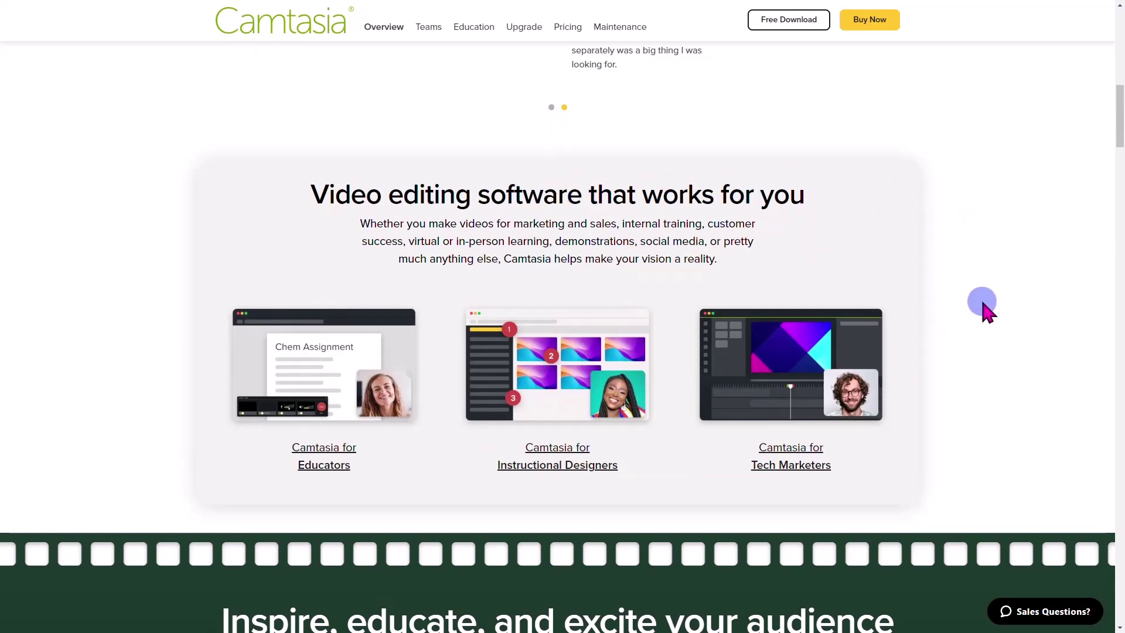
Read the product page's Educate, Inspire and Excite sections and the section on combining Audiate with Camtasia
{"action": "scroll", "coordinate": [983, 303], "scroll_direction": "down", "scroll_amount": 10}
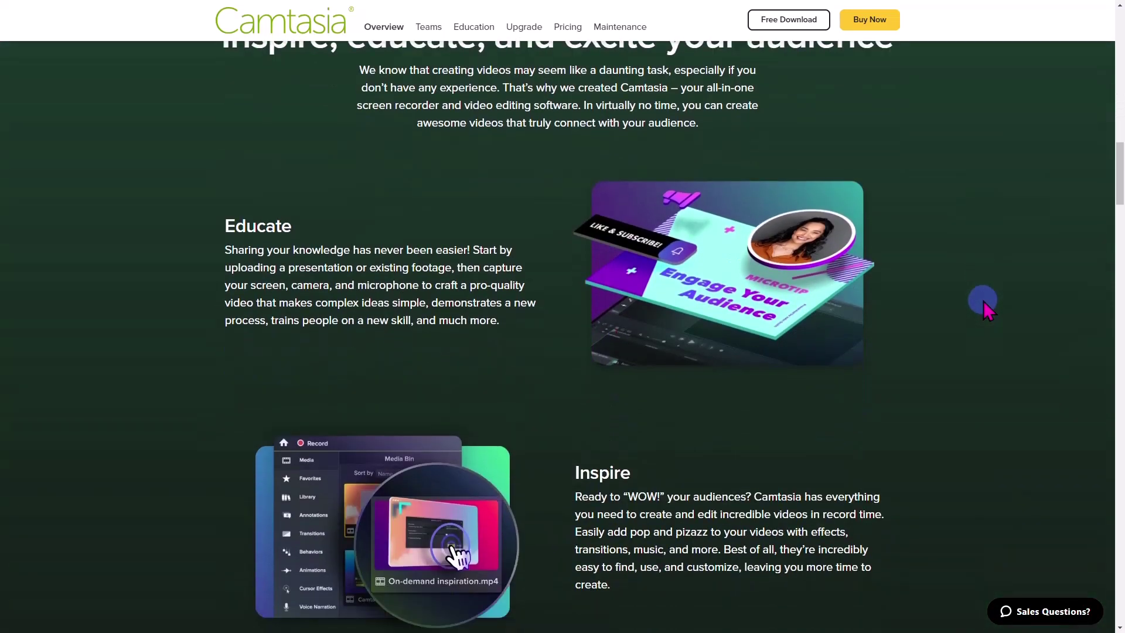
{"action": "scroll", "coordinate": [983, 301], "scroll_direction": "down", "scroll_amount": 1}
{"action": "scroll", "coordinate": [983, 300], "scroll_direction": "down", "scroll_amount": 1}
{"action": "scroll", "coordinate": [983, 300], "scroll_direction": "down", "scroll_amount": 6}
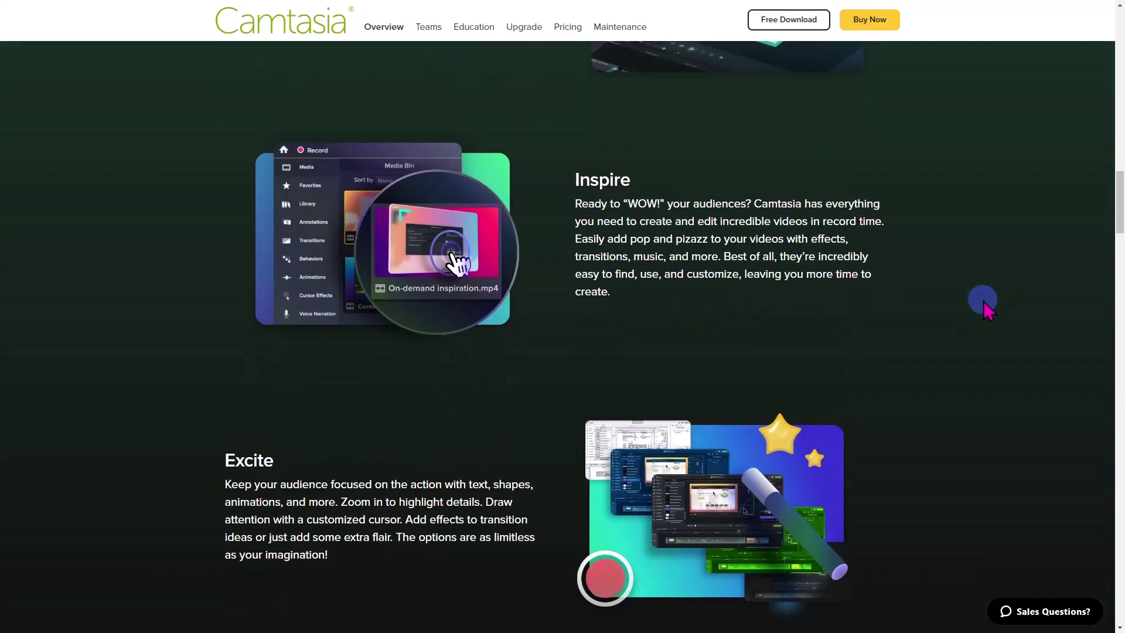
{"action": "scroll", "coordinate": [983, 301], "scroll_direction": "down", "scroll_amount": 7}
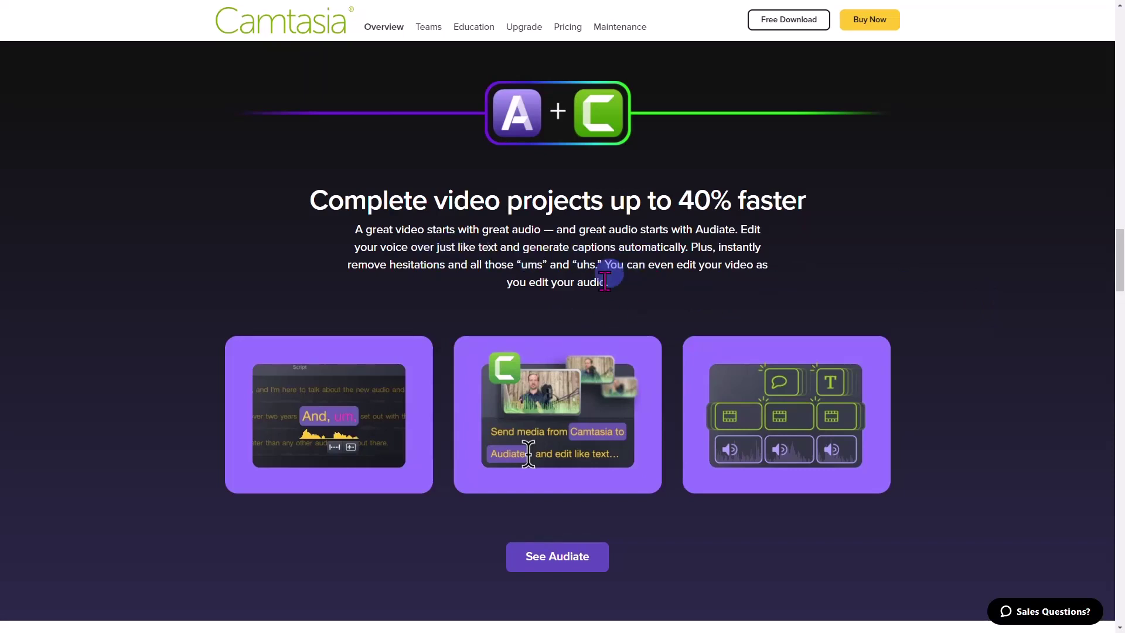
{"action": "scroll", "coordinate": [765, 322], "scroll_direction": "down", "scroll_amount": 3}
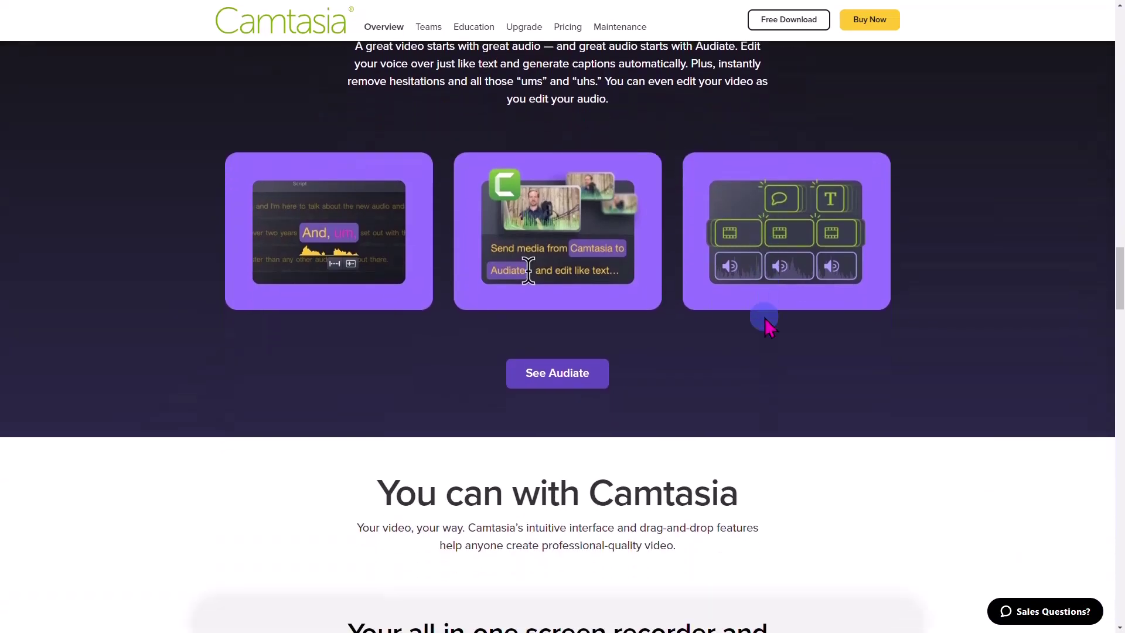
{"action": "scroll", "coordinate": [765, 317], "scroll_direction": "down", "scroll_amount": 6}
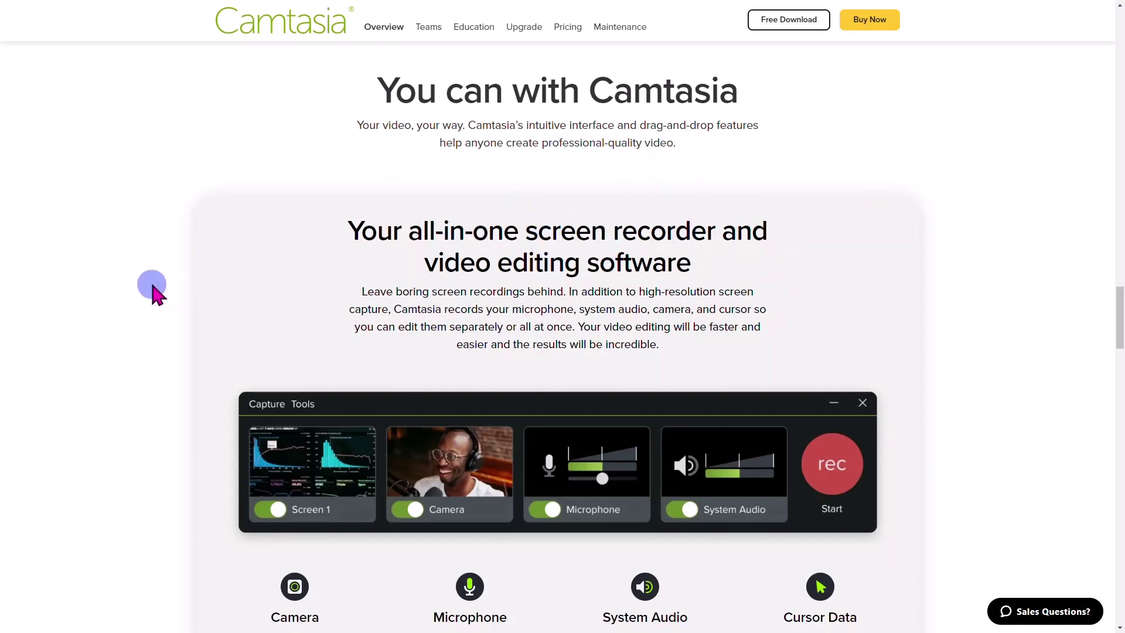
Review the screen recorder, templates and assets, and cursor effects sections of the Camtasia product page
{"action": "scroll", "coordinate": [167, 278], "scroll_direction": "down", "scroll_amount": 3}
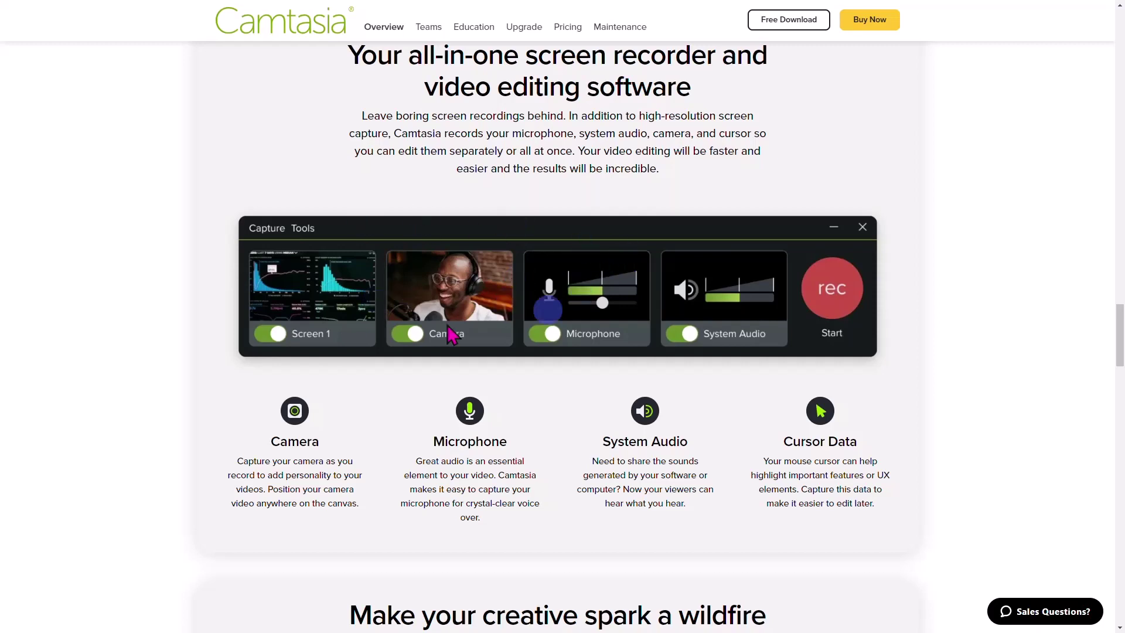
{"action": "scroll", "coordinate": [562, 316], "scroll_direction": "down", "scroll_amount": 9}
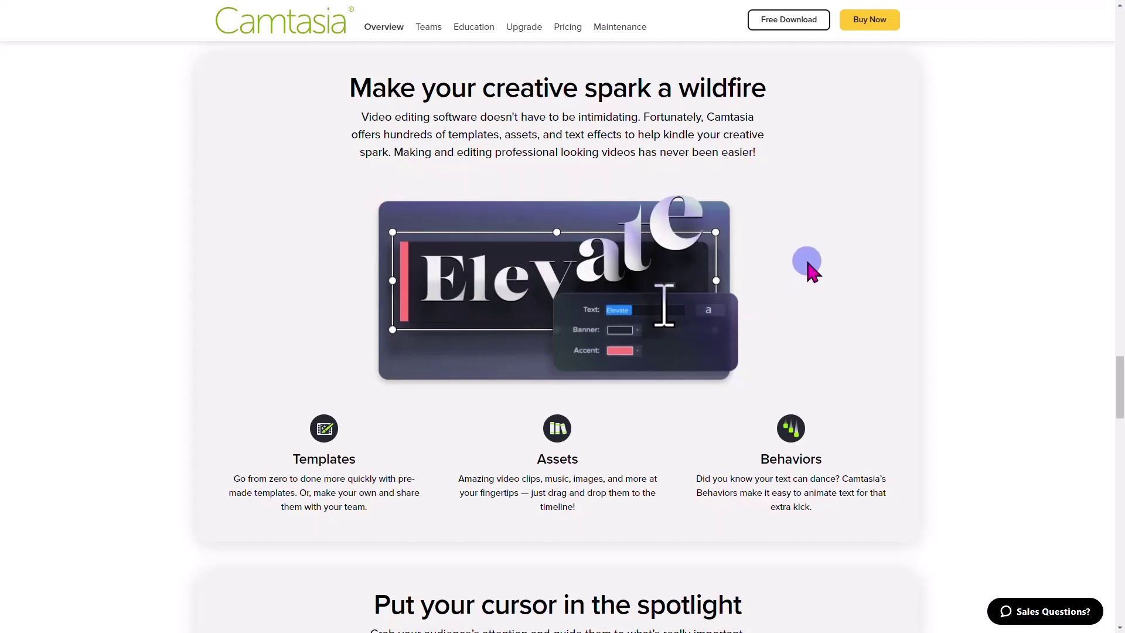
{"action": "scroll", "coordinate": [809, 266], "scroll_direction": "down", "scroll_amount": 7}
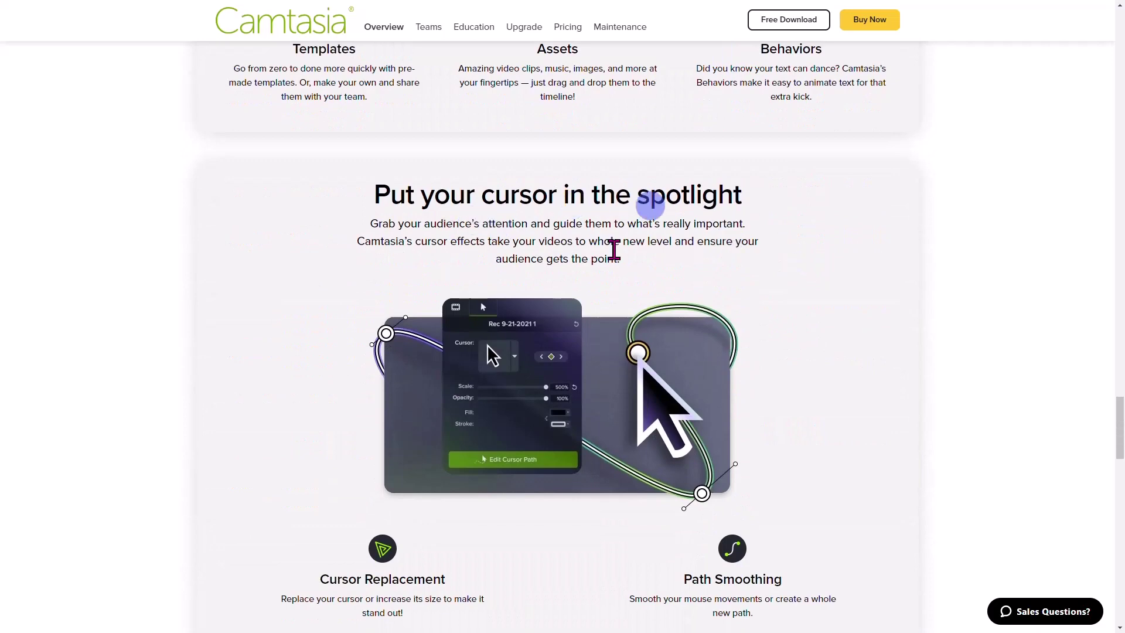
{"action": "mouse_move", "coordinate": [665, 366]}
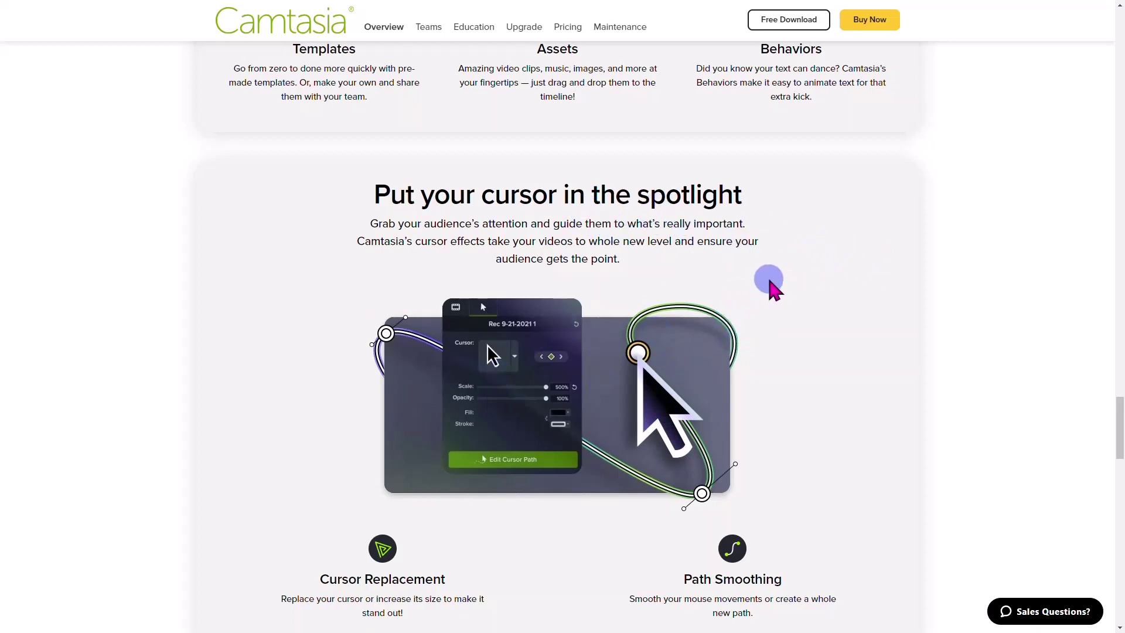
{"action": "scroll", "coordinate": [772, 289], "scroll_direction": "down", "scroll_amount": 3}
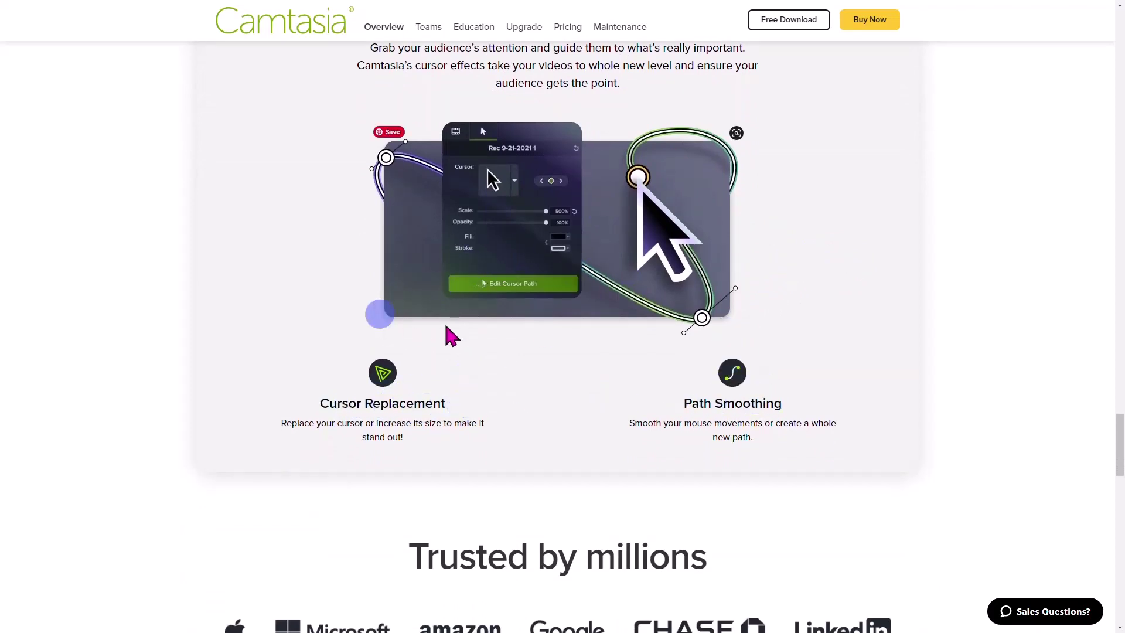
{"action": "scroll", "coordinate": [296, 303], "scroll_direction": "down", "scroll_amount": 3}
{"action": "scroll", "coordinate": [297, 303], "scroll_direction": "up", "scroll_amount": 20}
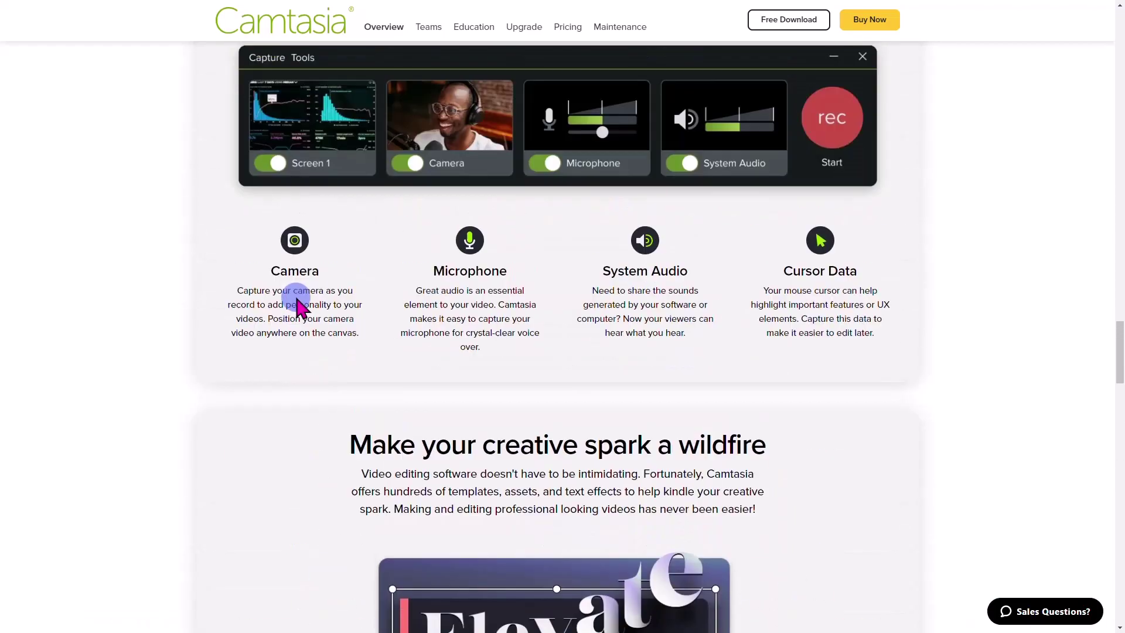
{"action": "scroll", "coordinate": [296, 297], "scroll_direction": "up", "scroll_amount": 10}
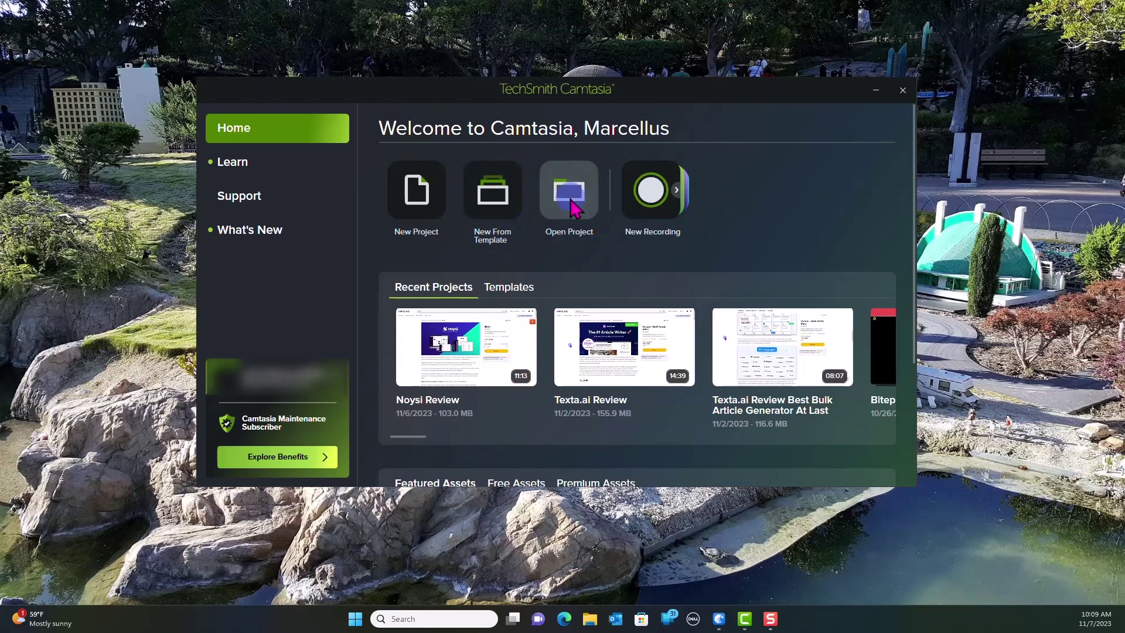
In the Camtasia desktop app, turn off the camera source for a new recording, and close the recorder
{"action": "left_click", "coordinate": [673, 197]}
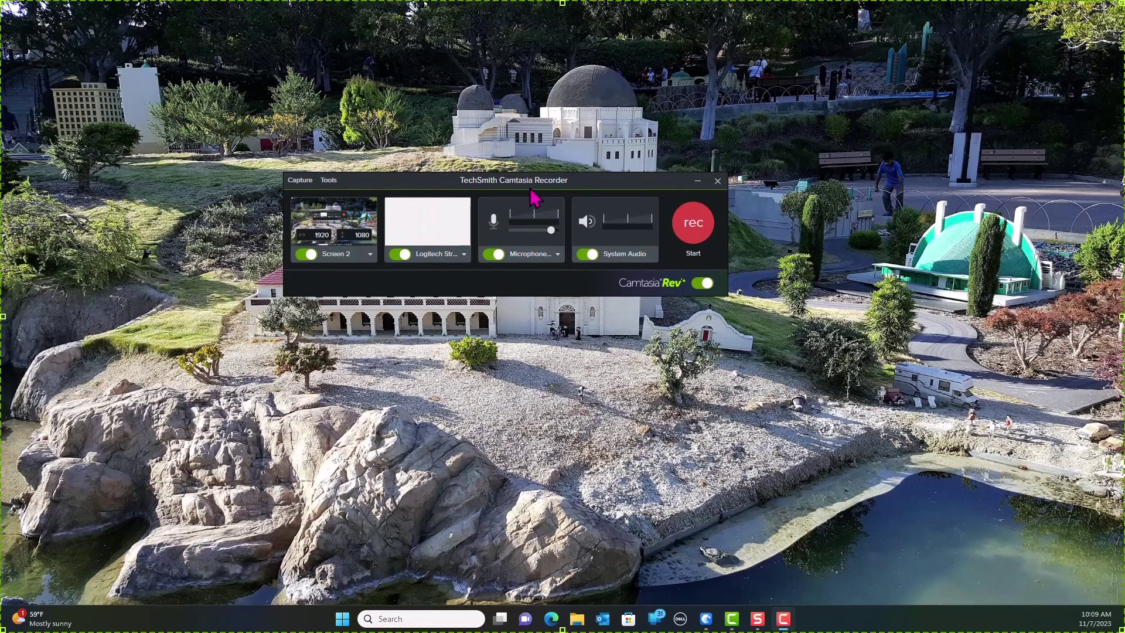
{"action": "left_click", "coordinate": [396, 256]}
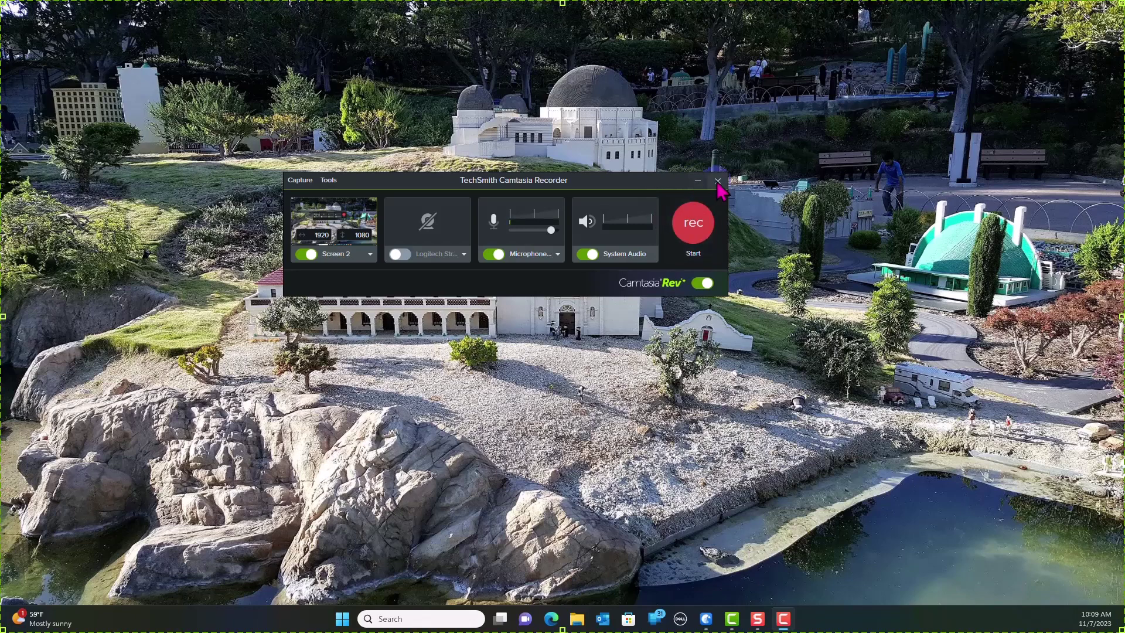
{"action": "left_click", "coordinate": [717, 181]}
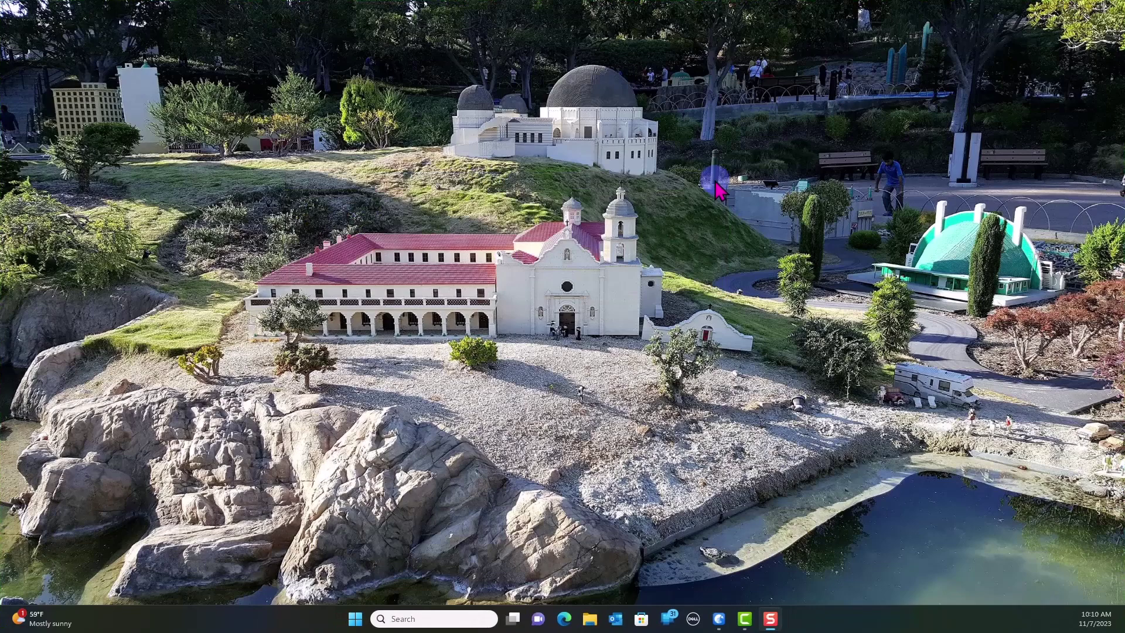
Bring back the Camtasia start window and create a new blank project
{"action": "left_click", "coordinate": [745, 619]}
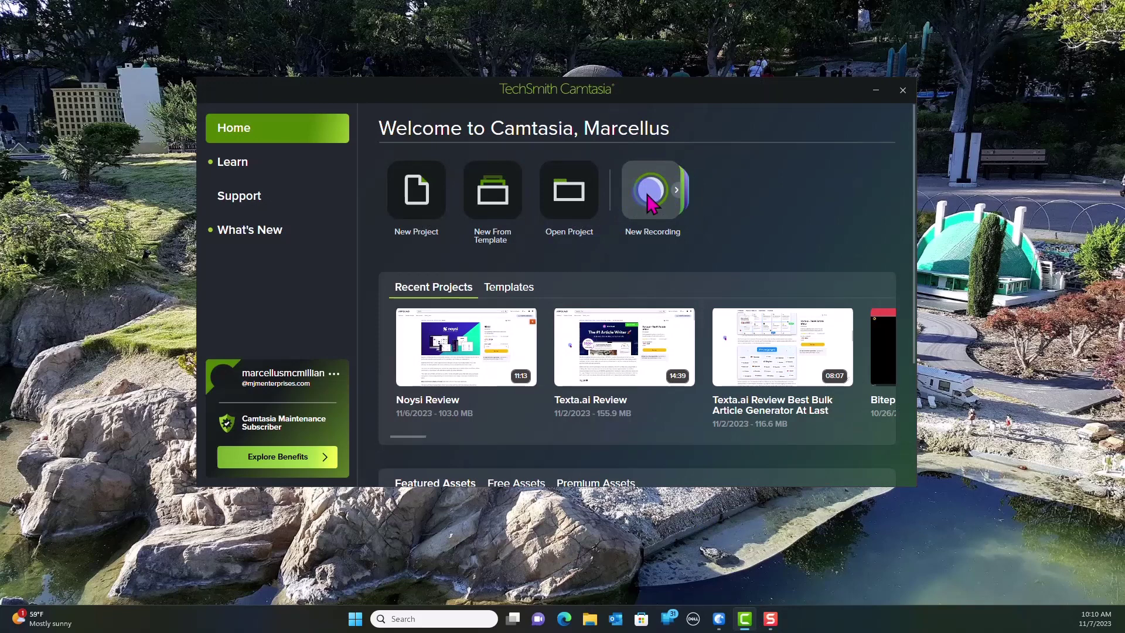
{"action": "left_click", "coordinate": [415, 200]}
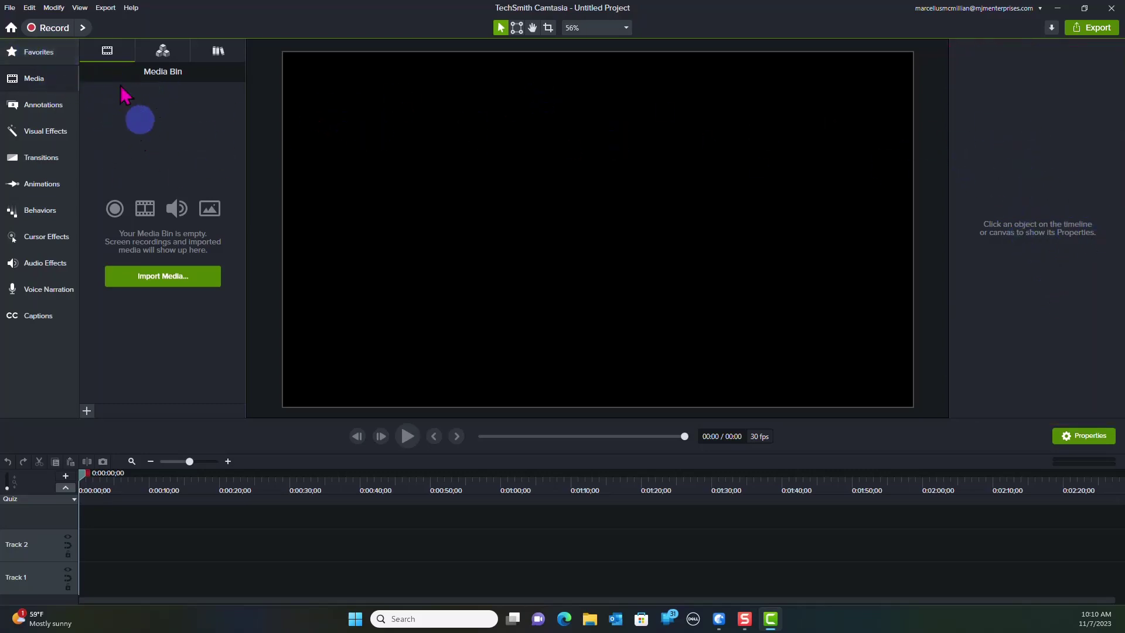
Browse the Camtasia Assets and the Camtasia 2023 library folders, and check which other libraries are available
{"action": "left_click", "coordinate": [160, 52]}
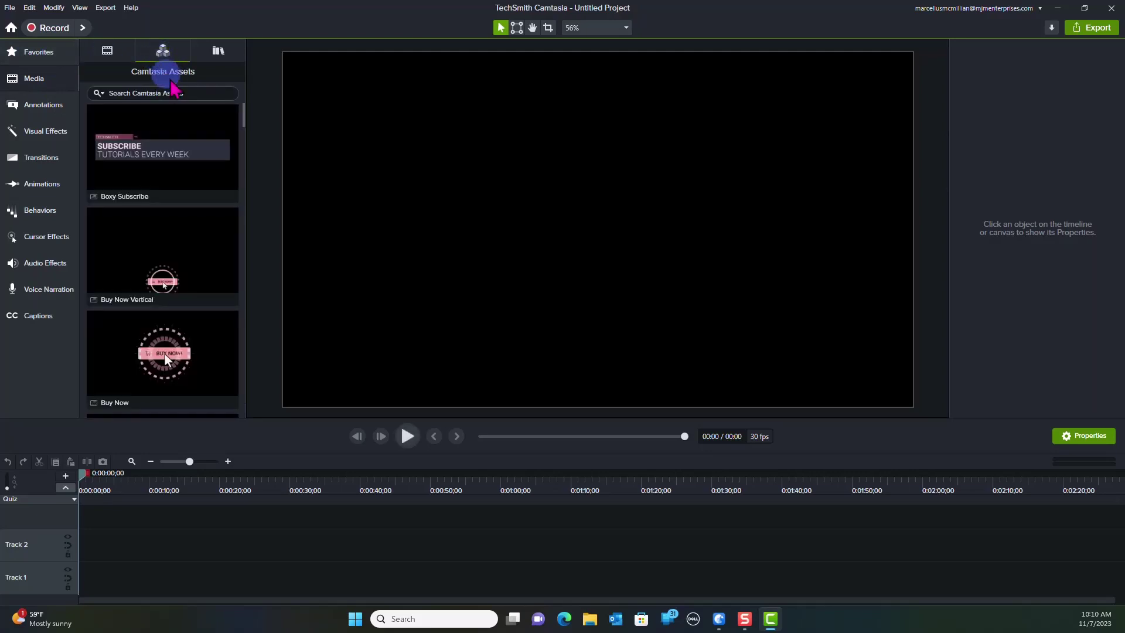
{"action": "scroll", "coordinate": [173, 189], "scroll_direction": "down", "scroll_amount": 2}
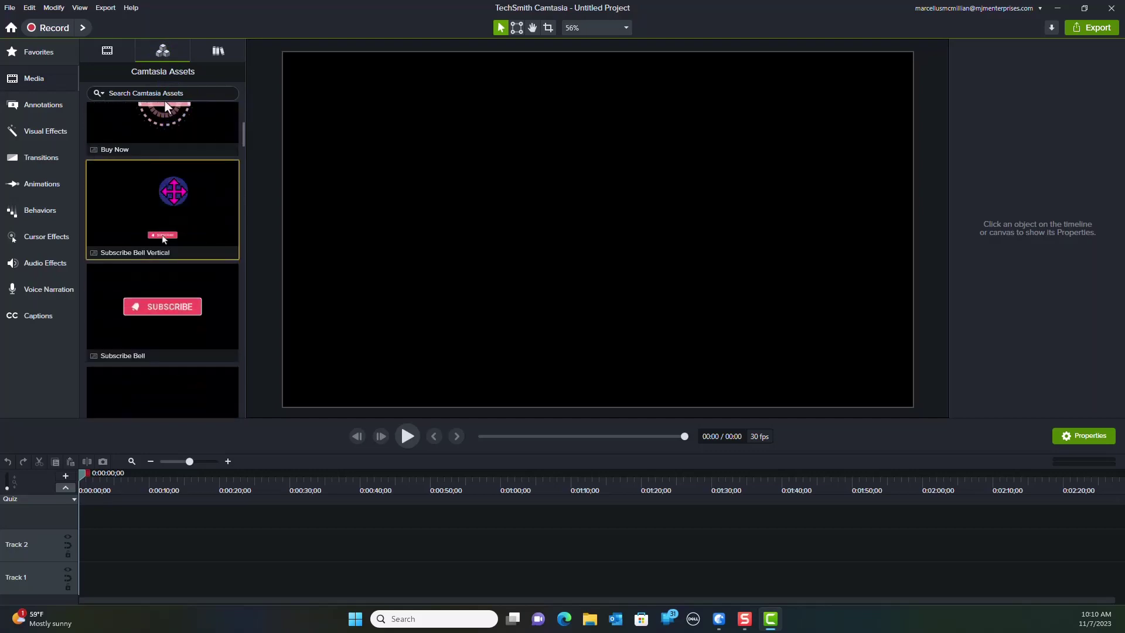
{"action": "scroll", "coordinate": [173, 189], "scroll_direction": "up", "scroll_amount": 2}
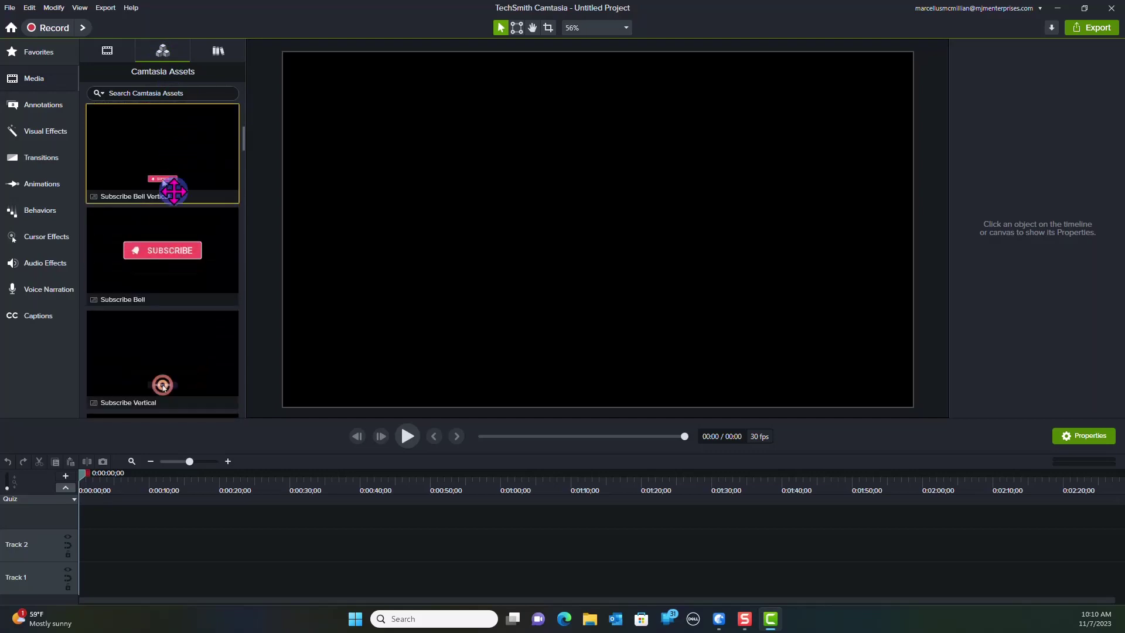
{"action": "left_click", "coordinate": [218, 50]}
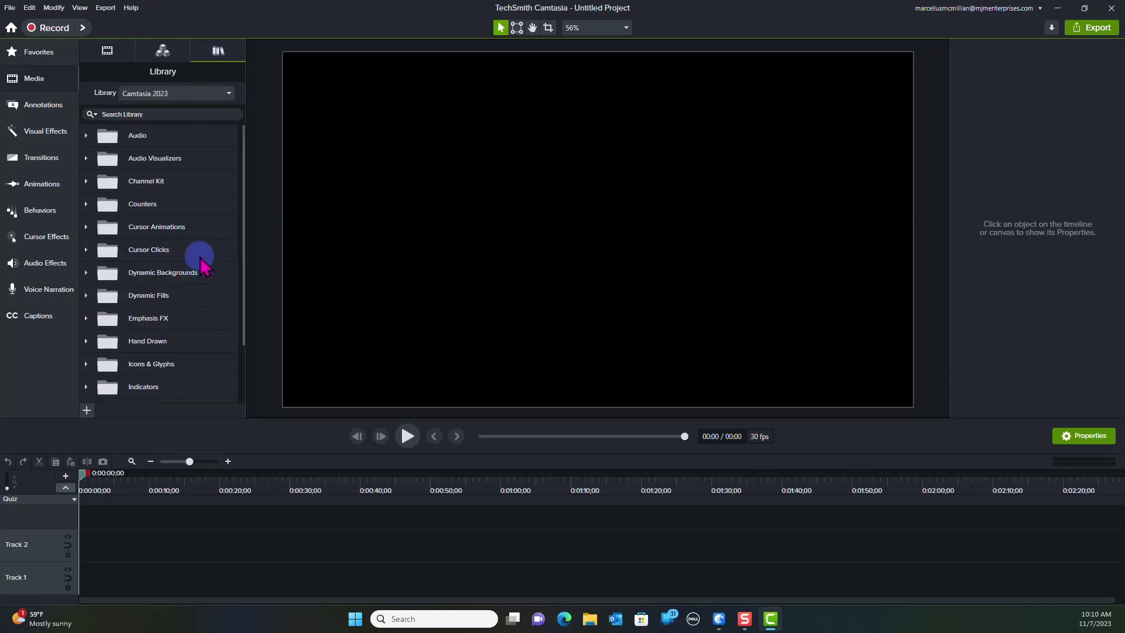
{"action": "left_click", "coordinate": [228, 94]}
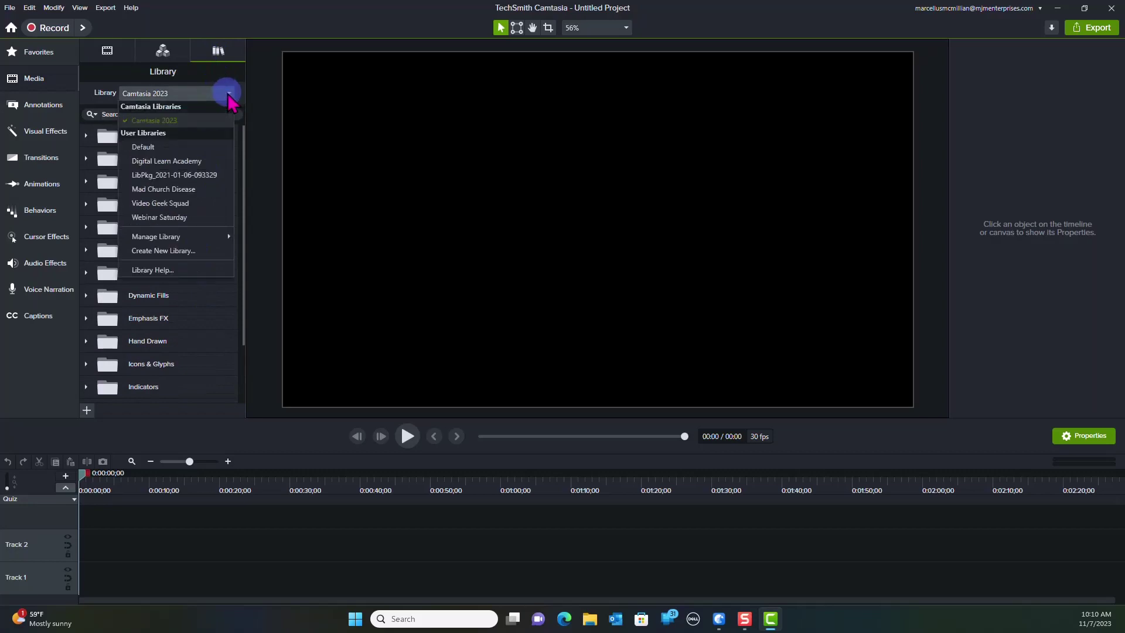
{"action": "left_click", "coordinate": [229, 94]}
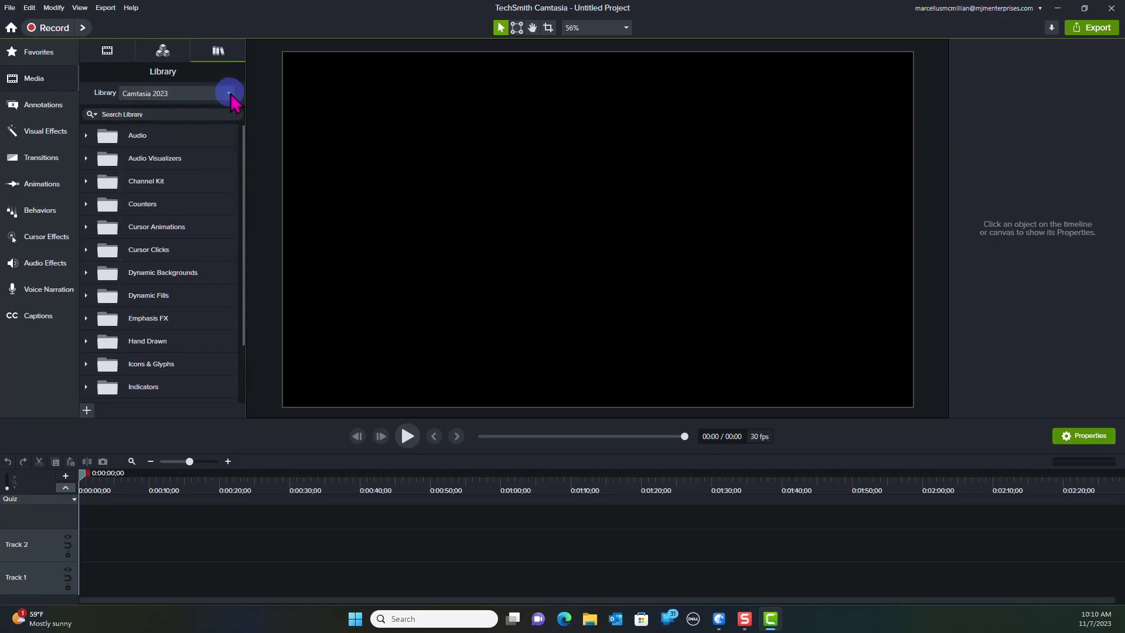
Look through the callout and arrow annotations, and set the shape annotations' style filter to All
{"action": "left_click", "coordinate": [51, 106]}
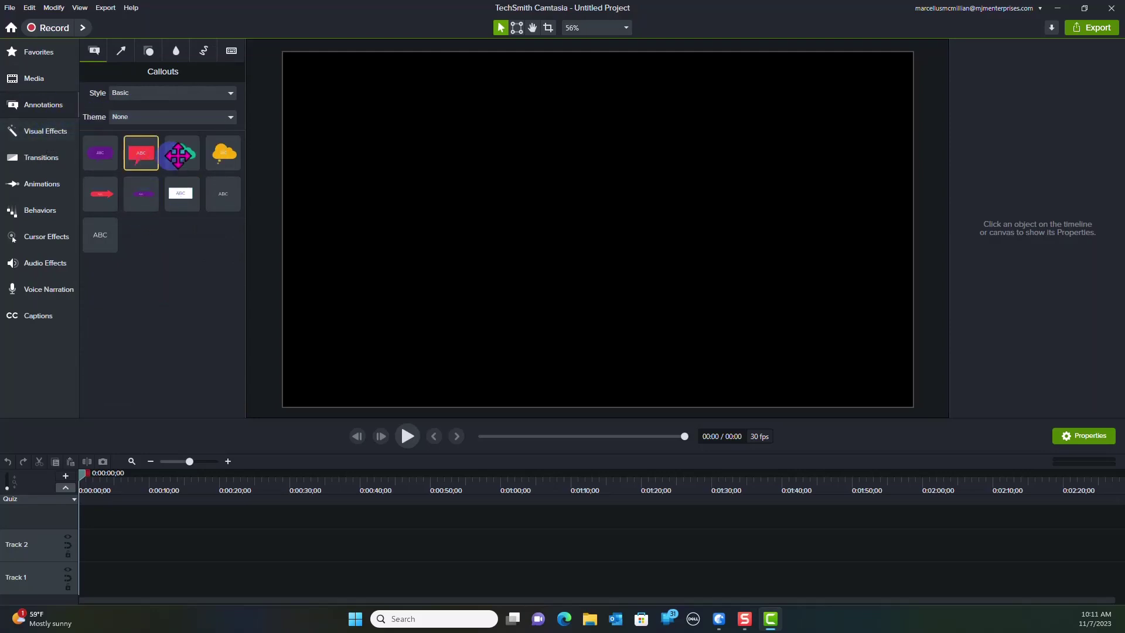
{"action": "left_click", "coordinate": [121, 52]}
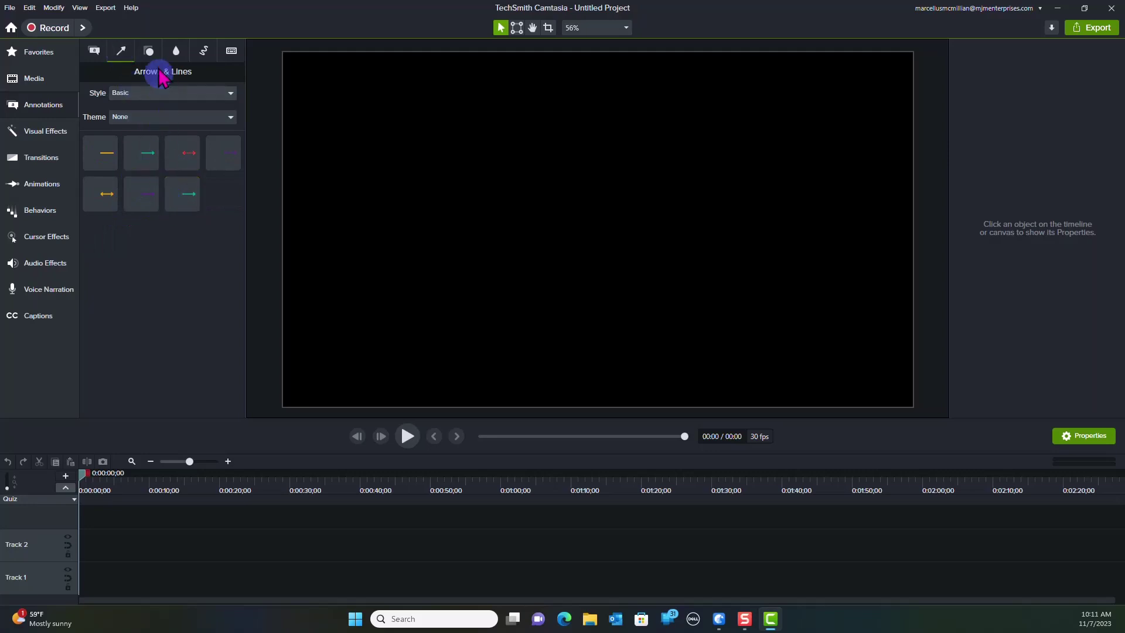
{"action": "left_click", "coordinate": [149, 51]}
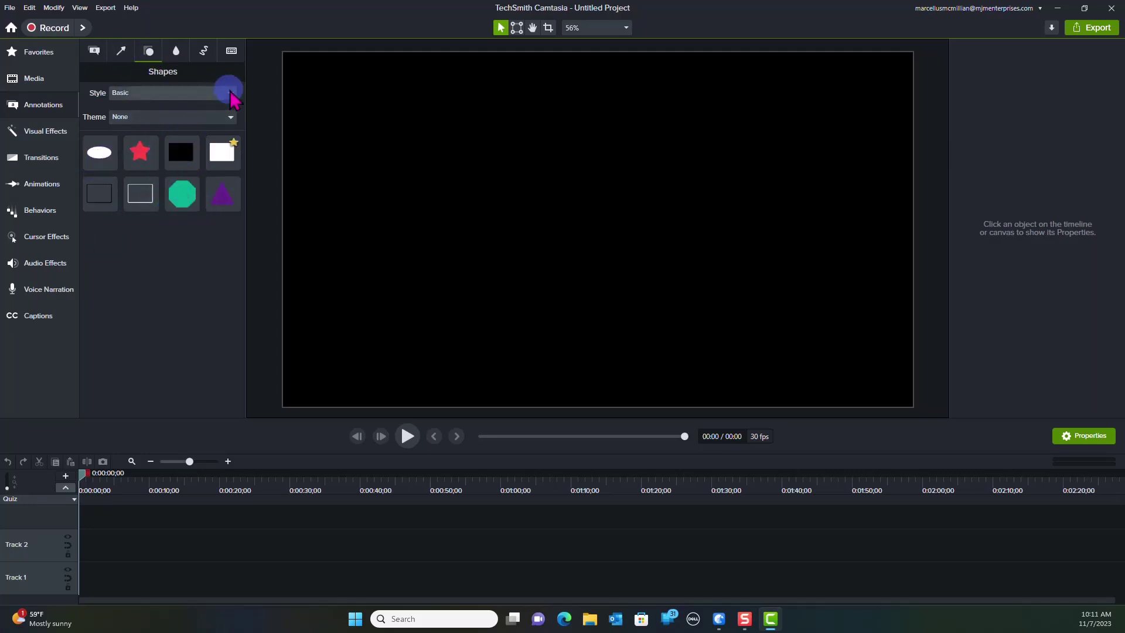
{"action": "left_click", "coordinate": [231, 93]}
{"action": "left_click", "coordinate": [165, 109]}
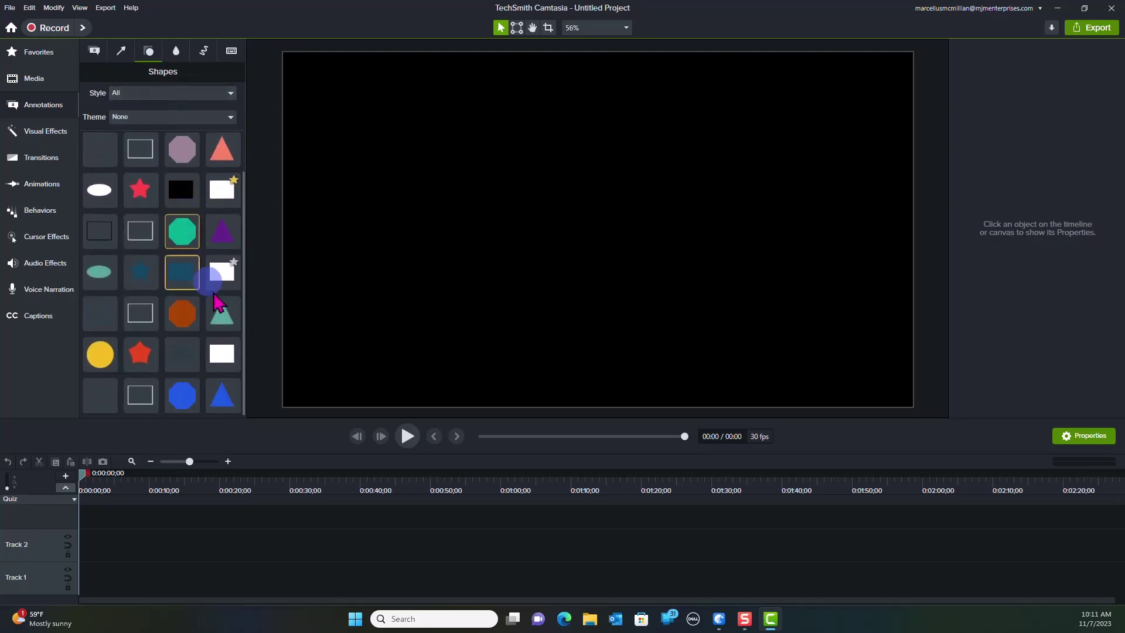
{"action": "scroll", "coordinate": [208, 246], "scroll_direction": "up", "scroll_amount": 1}
Examine the Blur & Highlight, Sketch Motion and Keystroke Callouts annotations, and return to the regular callouts
{"action": "left_click", "coordinate": [176, 52]}
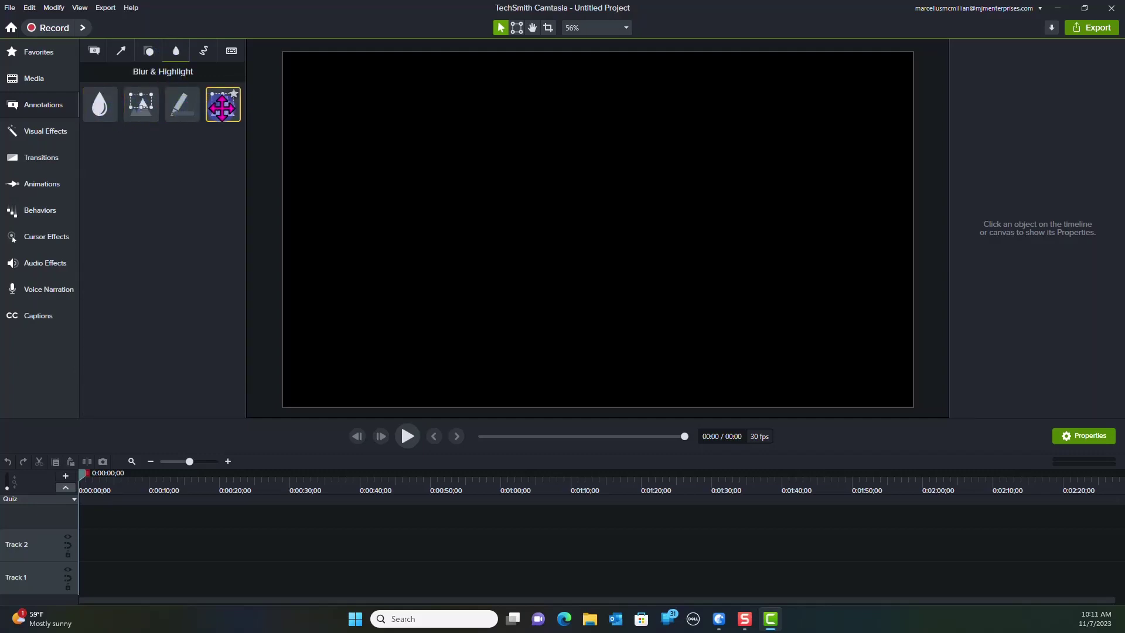
{"action": "left_click", "coordinate": [204, 51]}
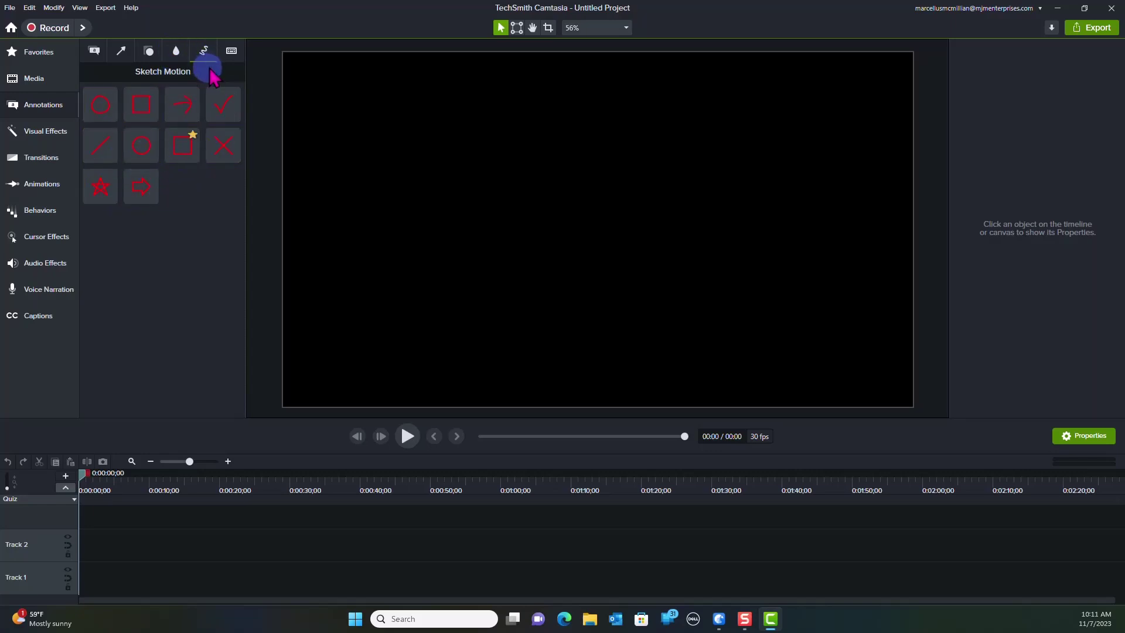
{"action": "left_click", "coordinate": [230, 51]}
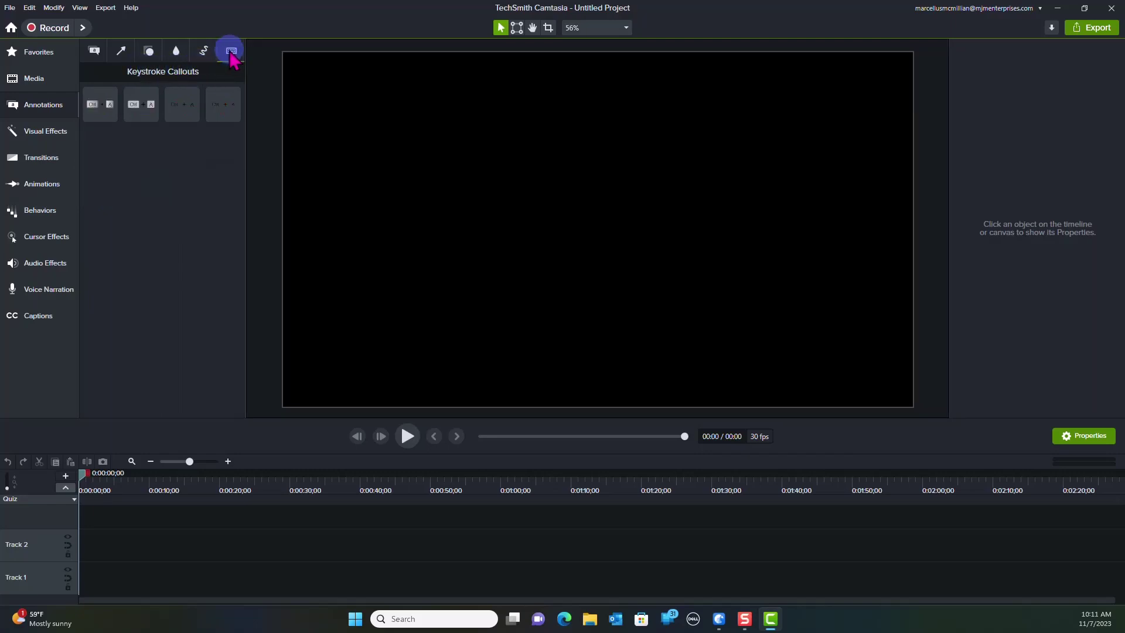
{"action": "left_click", "coordinate": [97, 50]}
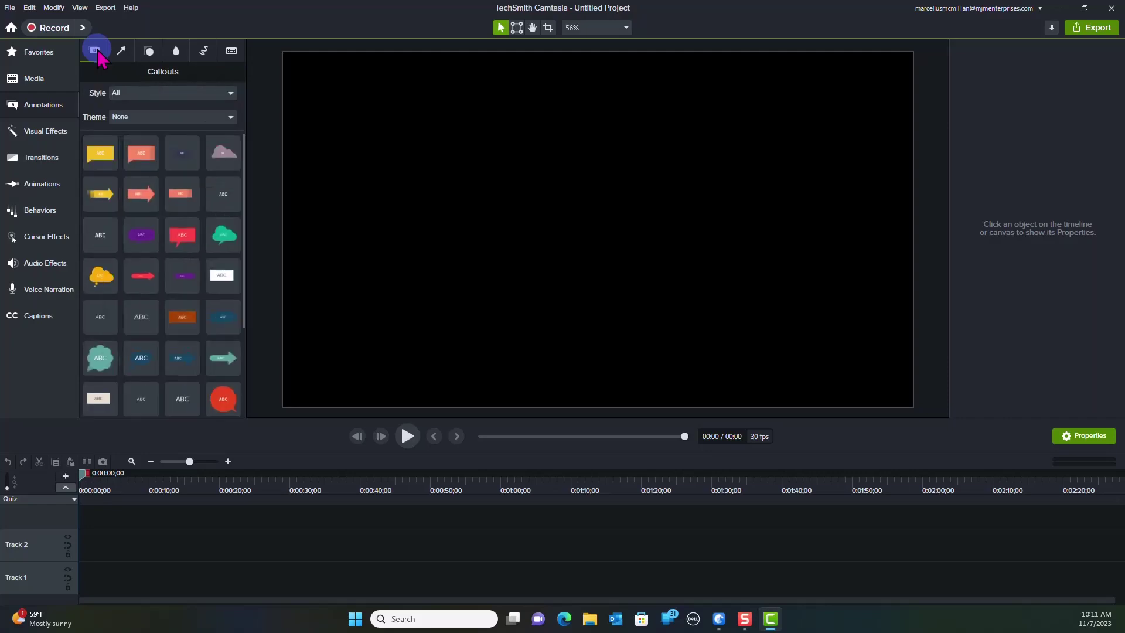
Look through the whole collection of visual effects, from Background Removal and Clip Speed to Motion Blur and Vignette
{"action": "left_click", "coordinate": [45, 132]}
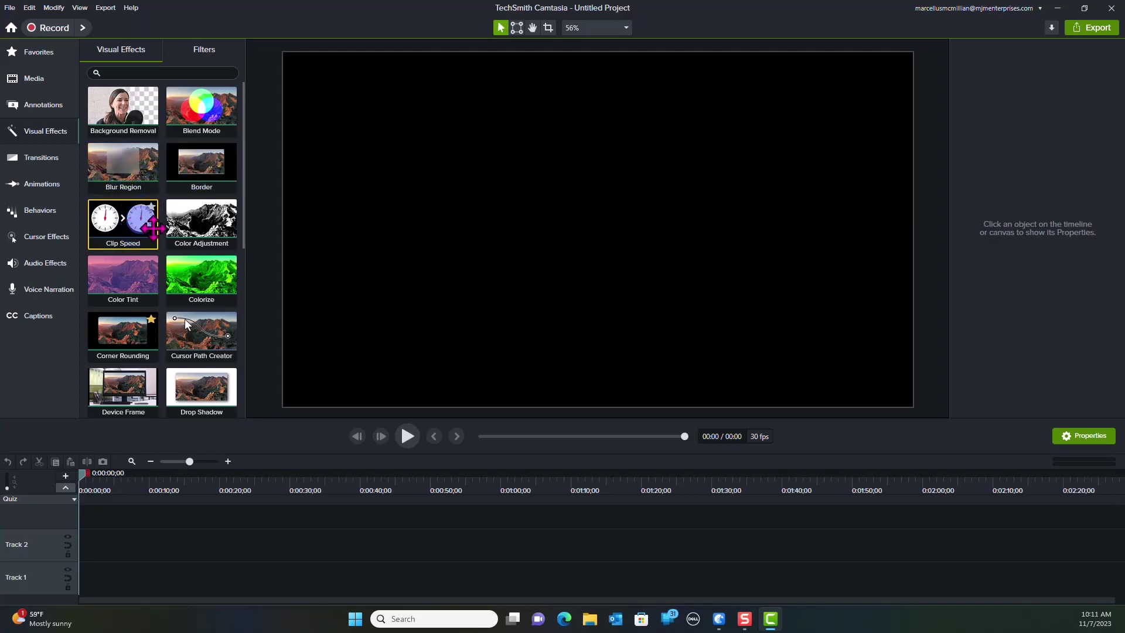
{"action": "scroll", "coordinate": [206, 229], "scroll_direction": "down", "scroll_amount": 5}
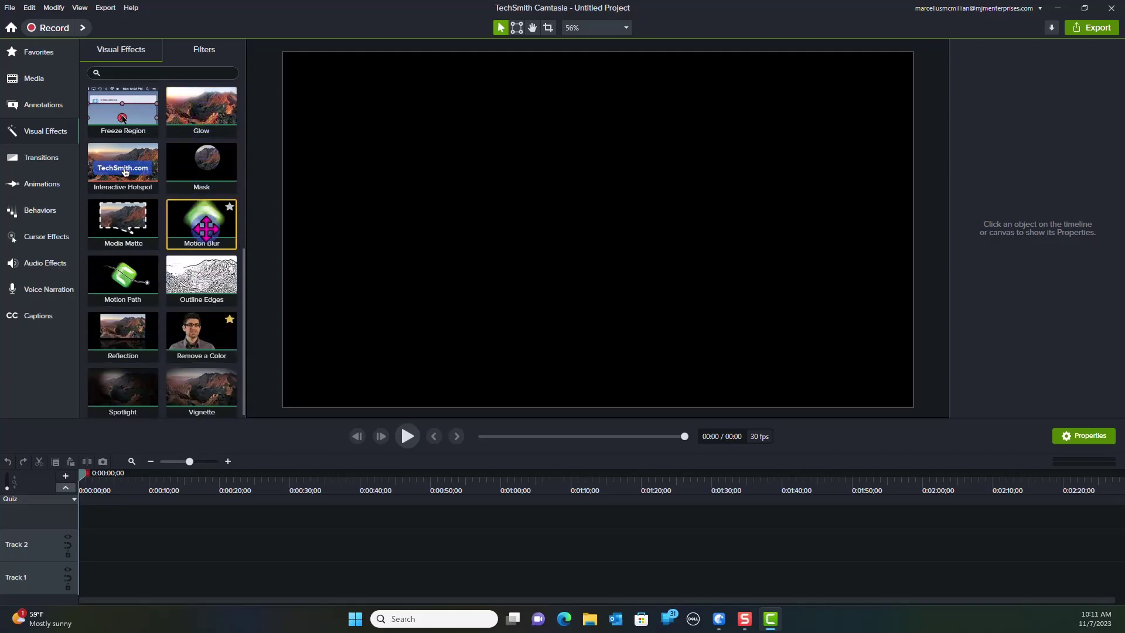
{"action": "scroll", "coordinate": [205, 229], "scroll_direction": "up", "scroll_amount": 5}
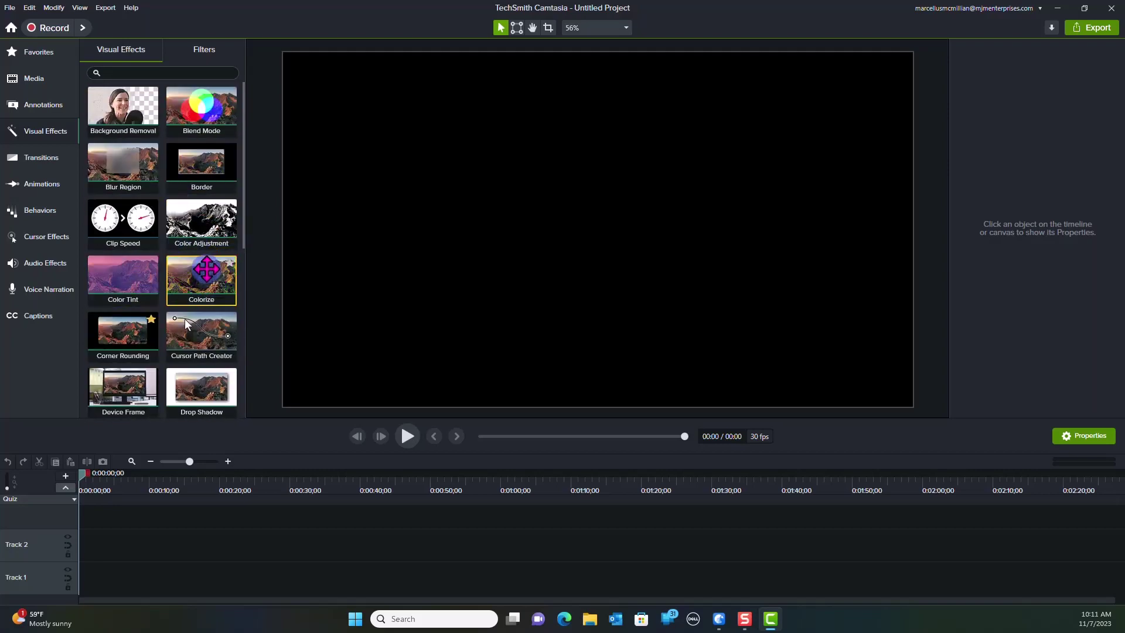
{"action": "scroll", "coordinate": [206, 267], "scroll_direction": "down", "scroll_amount": 2}
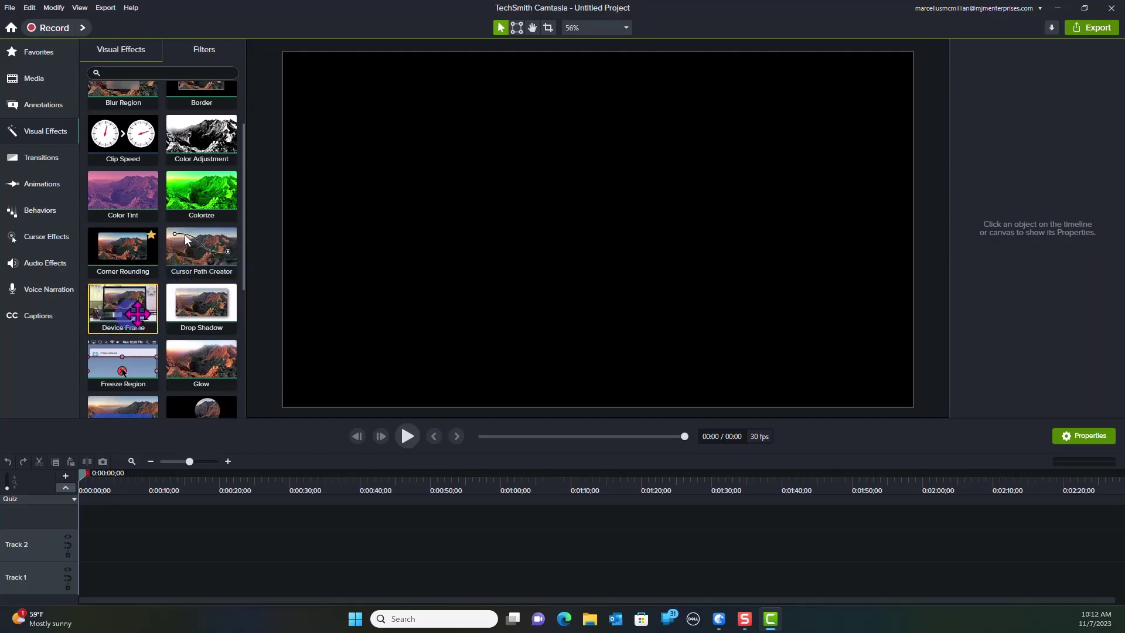
{"action": "scroll", "coordinate": [172, 291], "scroll_direction": "down", "scroll_amount": 3}
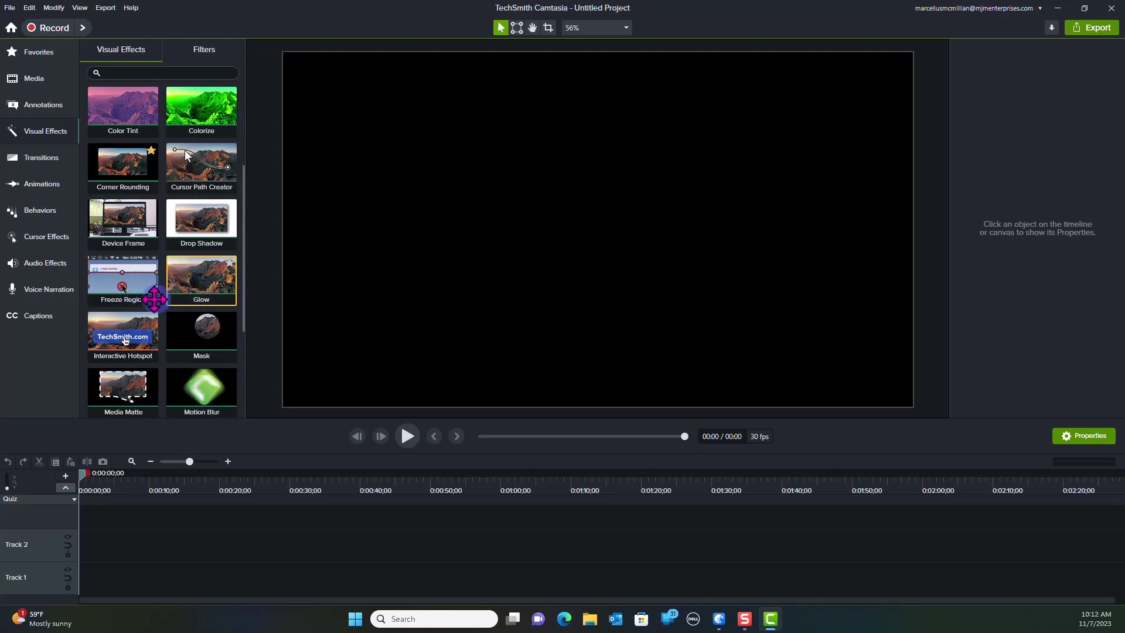
{"action": "scroll", "coordinate": [194, 281], "scroll_direction": "down", "scroll_amount": 2}
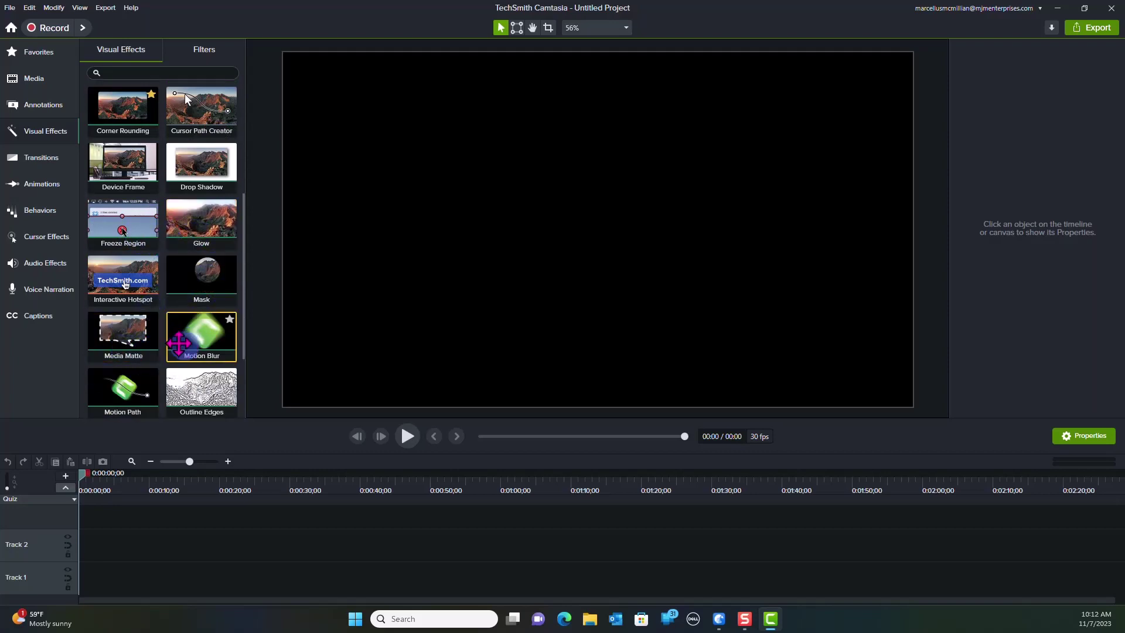
{"action": "scroll", "coordinate": [176, 341], "scroll_direction": "up", "scroll_amount": 8}
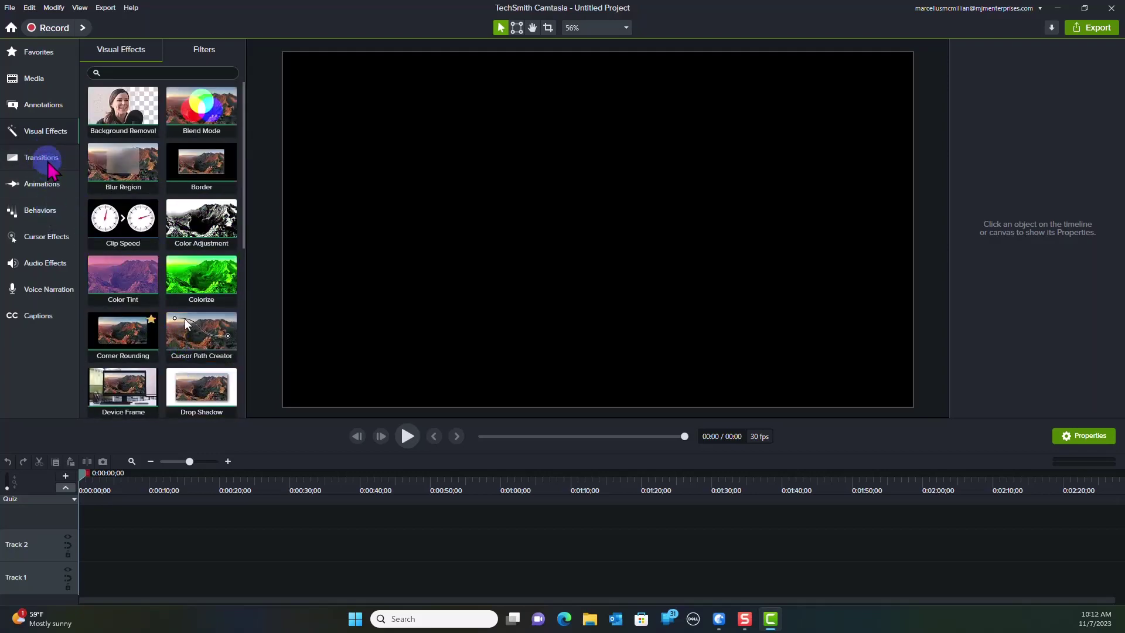
Browse the available transitions and check the Zoom-n-Pan and Animations options
{"action": "left_click", "coordinate": [47, 162]}
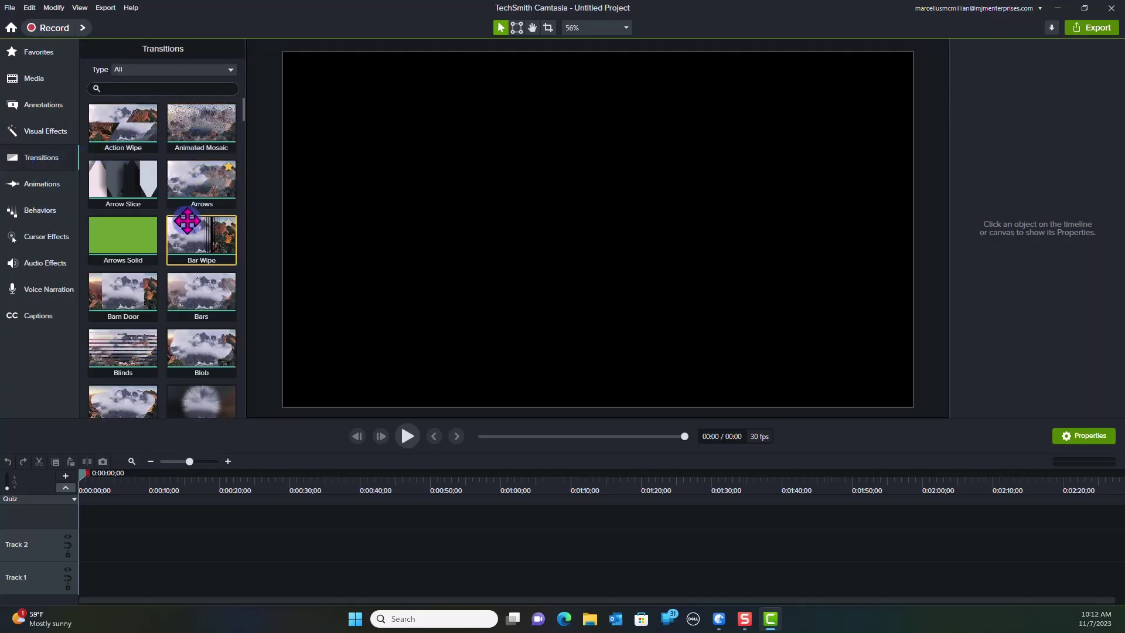
{"action": "scroll", "coordinate": [187, 211], "scroll_direction": "down", "scroll_amount": 5}
{"action": "scroll", "coordinate": [187, 211], "scroll_direction": "down", "scroll_amount": 4}
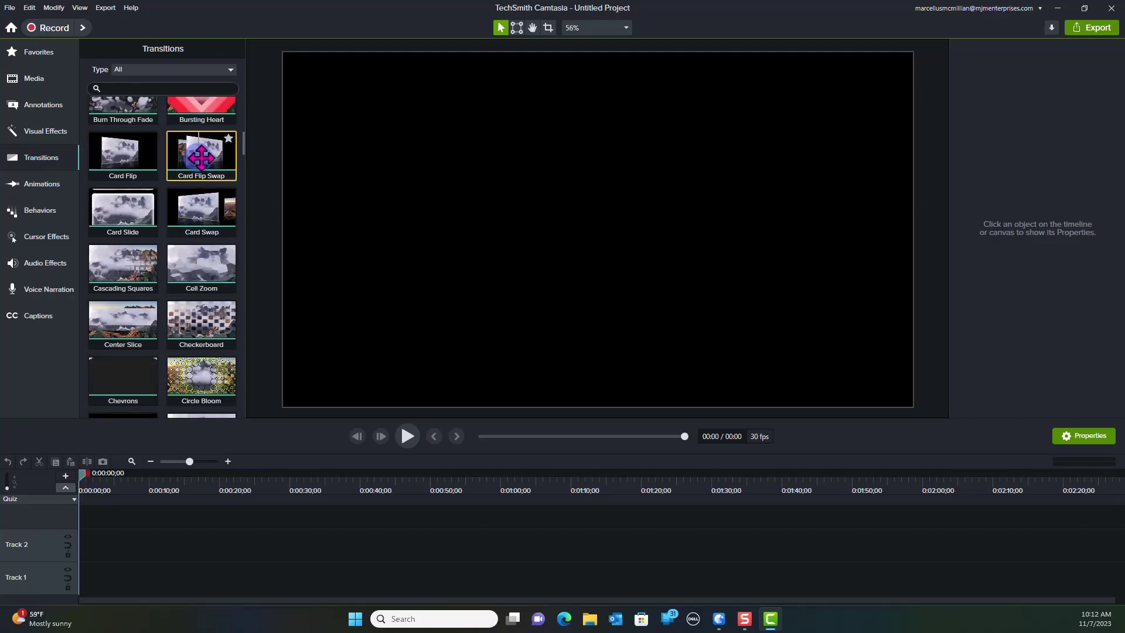
{"action": "left_click", "coordinate": [45, 185]}
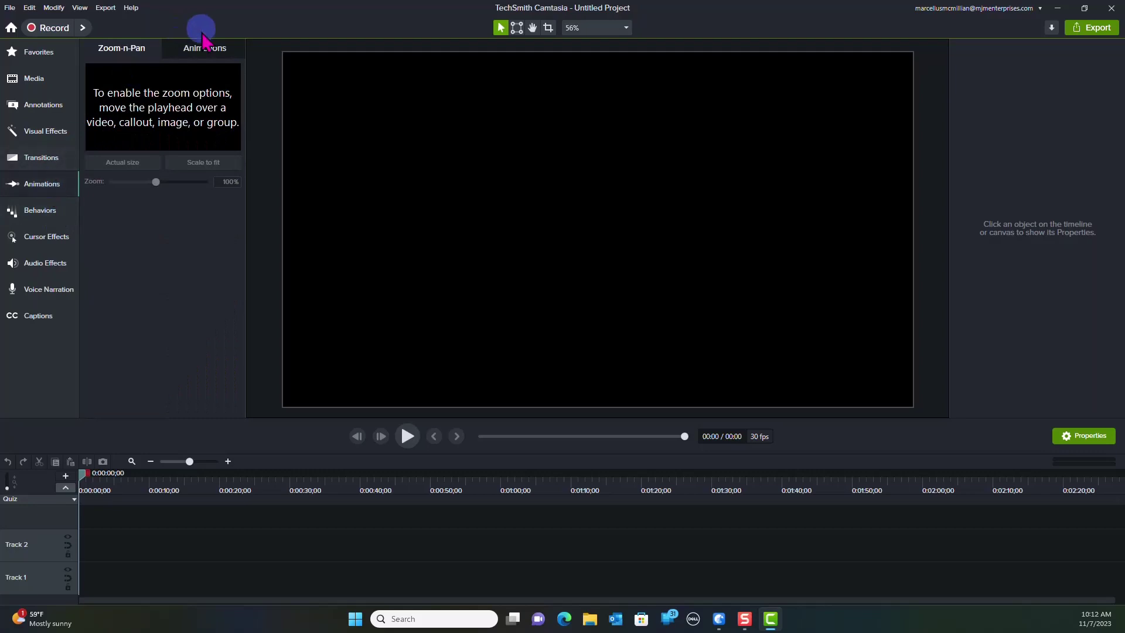
{"action": "left_click", "coordinate": [205, 50]}
{"action": "left_click", "coordinate": [111, 52]}
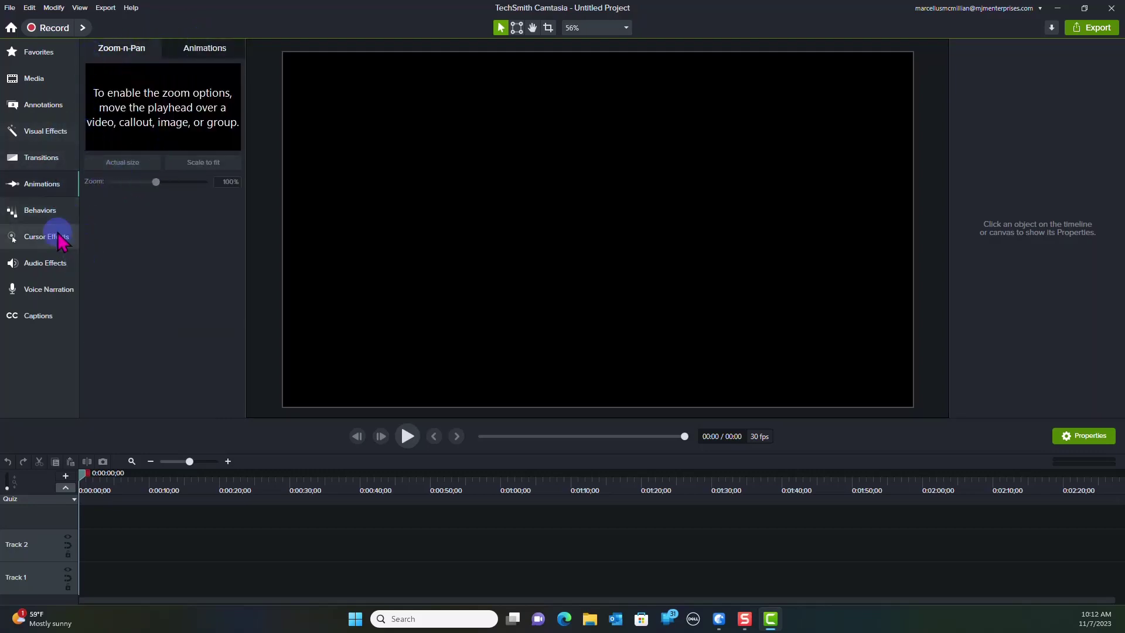
Examine the behaviors, the cursor effects and the Voice Narration recording settings
{"action": "left_click", "coordinate": [32, 212]}
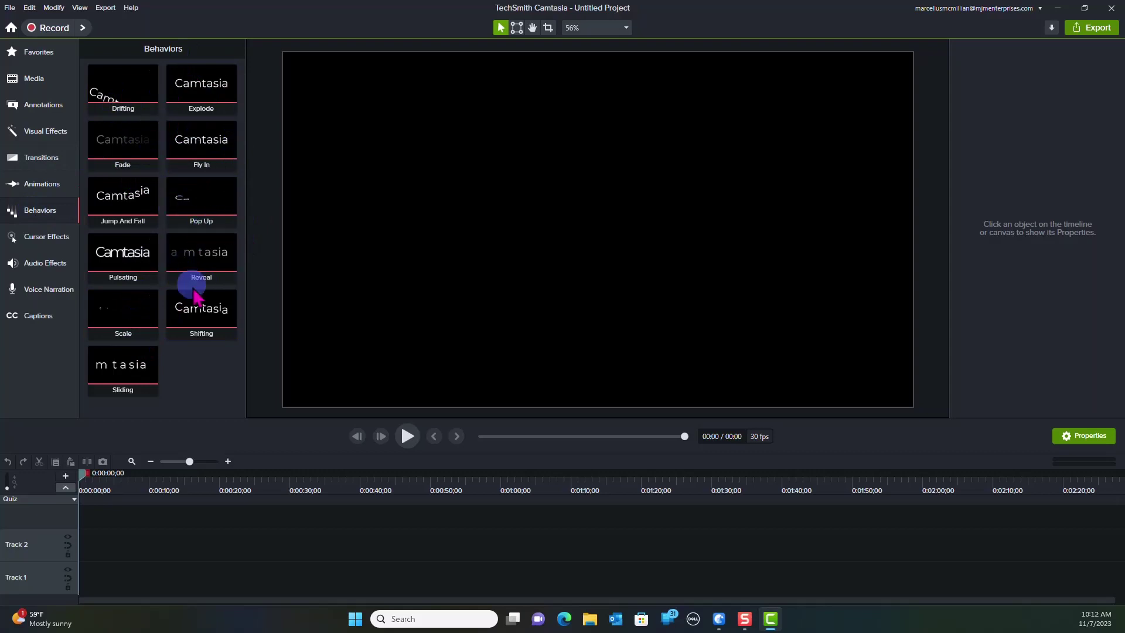
{"action": "left_click", "coordinate": [47, 238]}
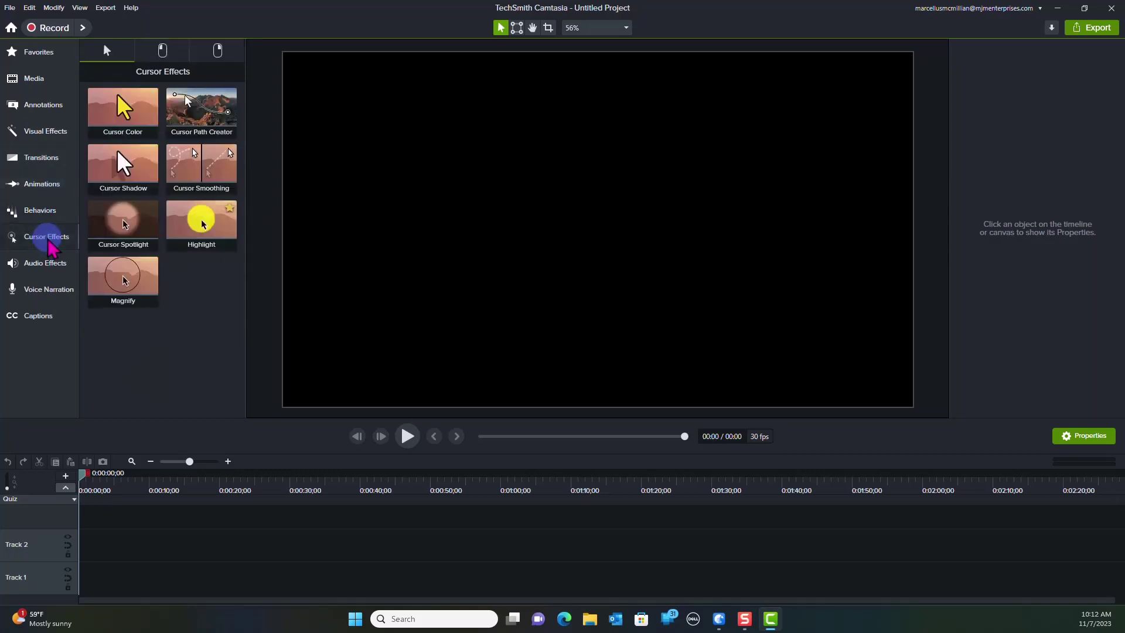
{"action": "left_click", "coordinate": [59, 296]}
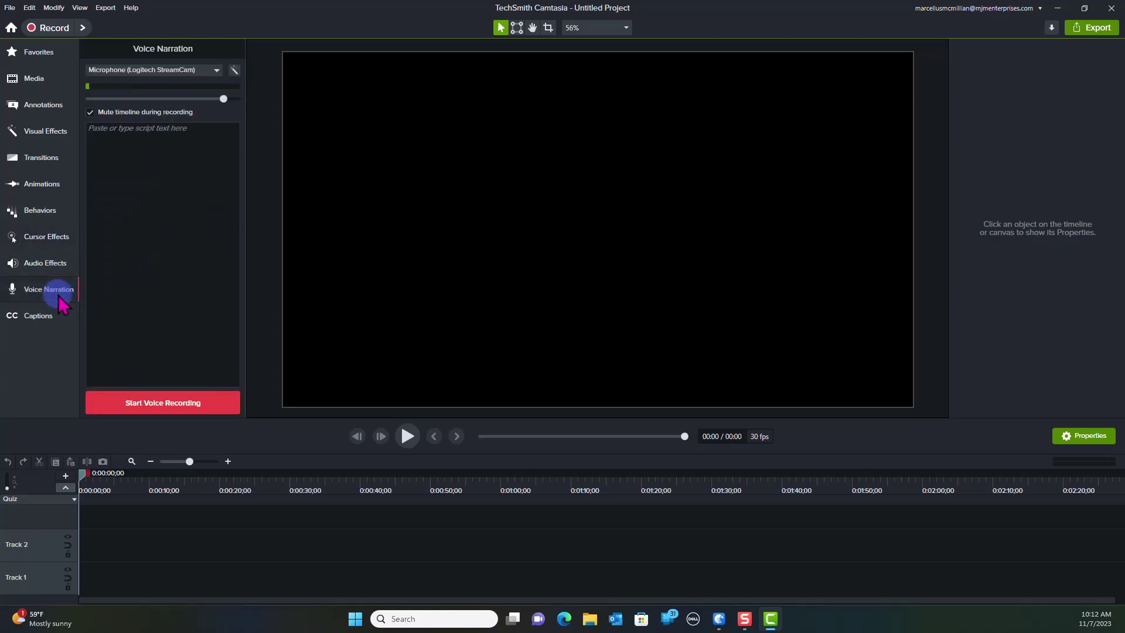
Return to the project's Media Bin and open the Videos folder in File Explorer
{"action": "left_click", "coordinate": [38, 79]}
{"action": "left_click", "coordinate": [108, 54]}
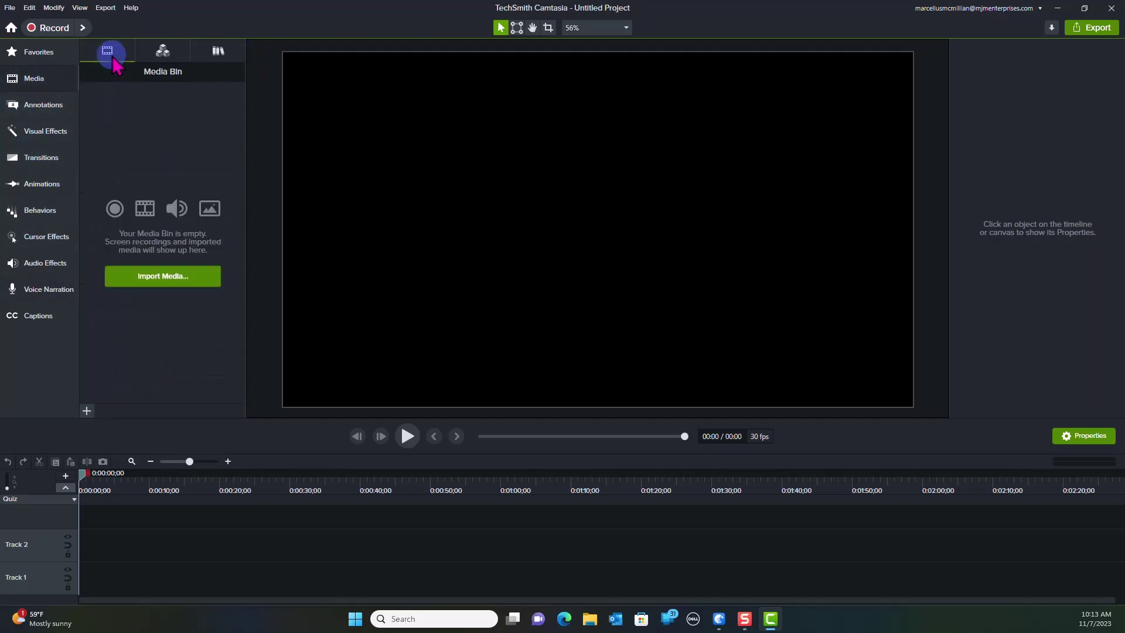
{"action": "left_click", "coordinate": [591, 620]}
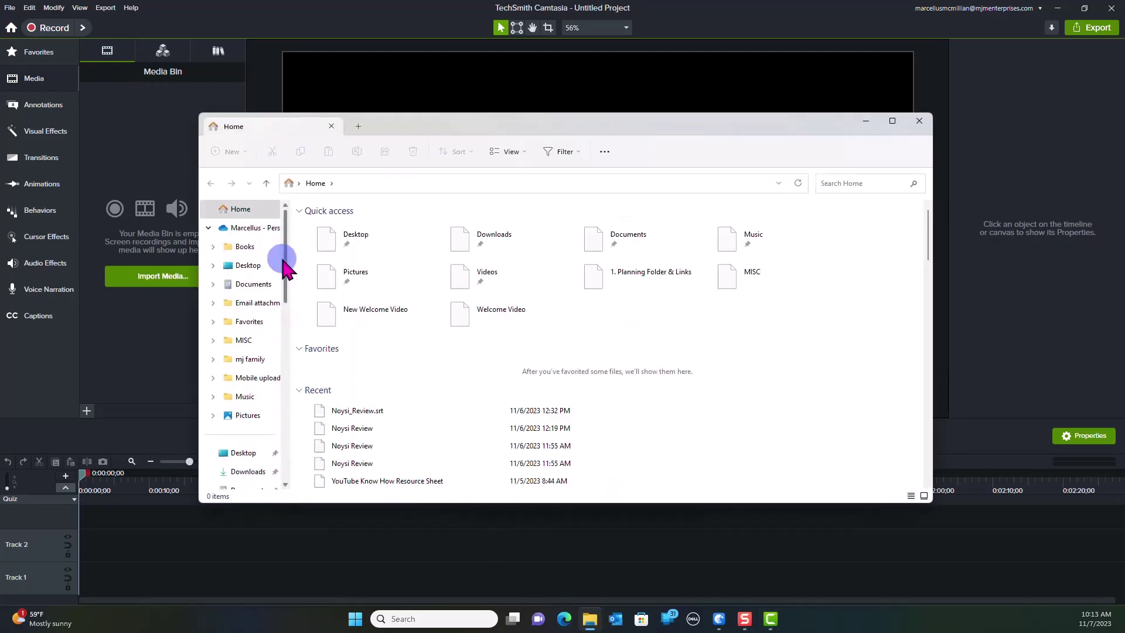
{"action": "left_click_drag", "start_coordinate": [287, 251], "coordinate": [289, 346]}
{"action": "left_click", "coordinate": [244, 322]}
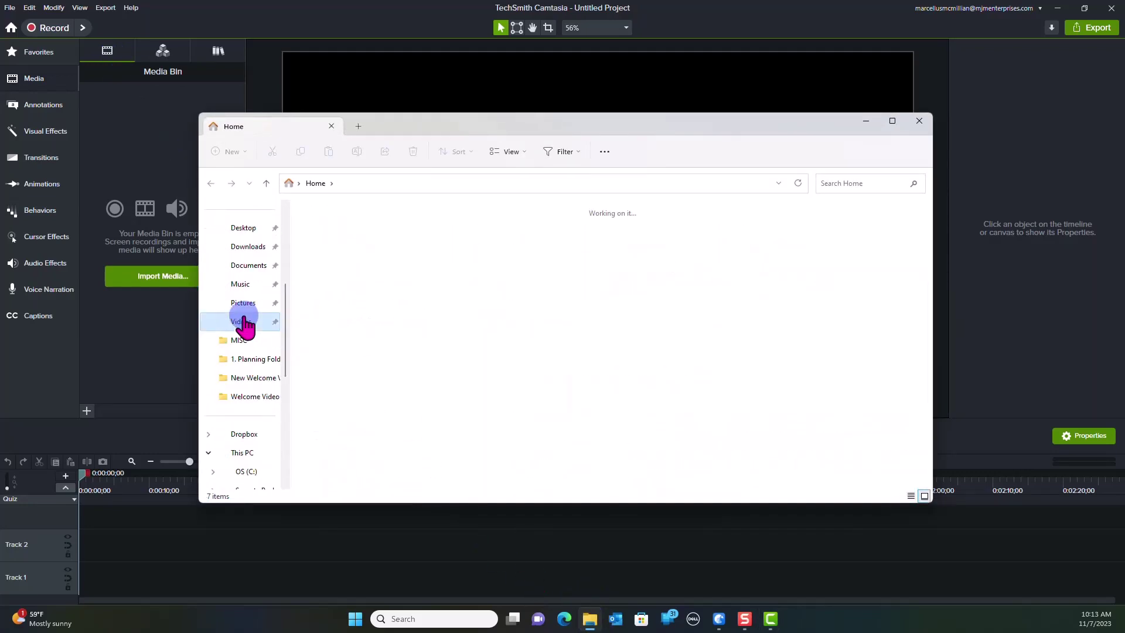
Import the first video from the Logitech > LogiCapture folder, 2023-07-04_22-35-13, into Camtasia's Media Bin
{"action": "left_click", "coordinate": [335, 245]}
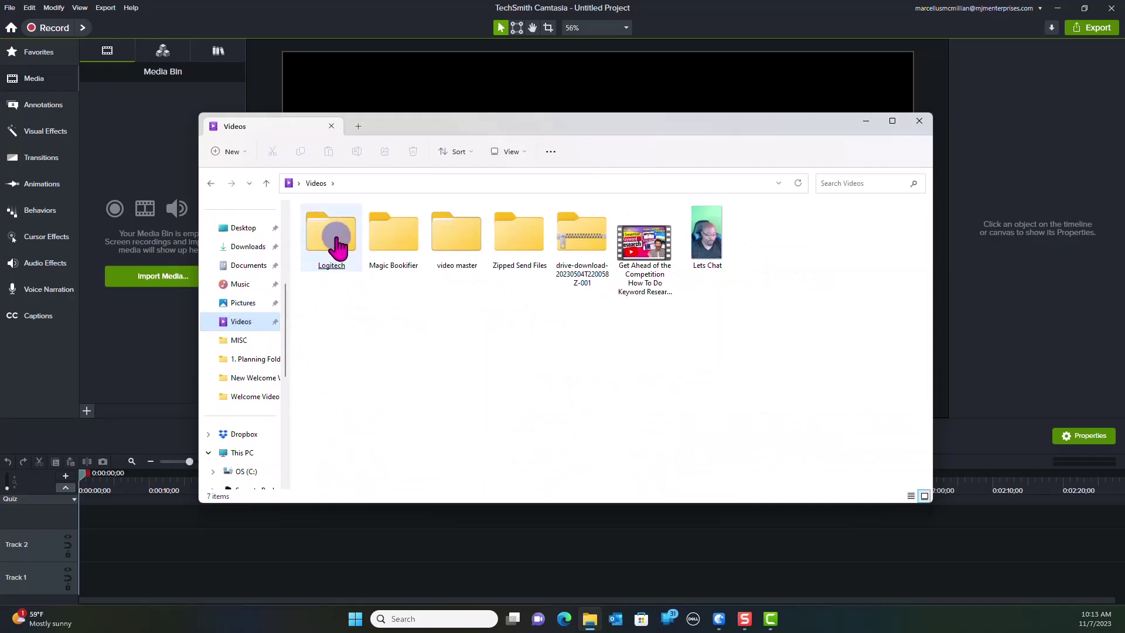
{"action": "double_click", "coordinate": [338, 246]}
{"action": "left_click", "coordinate": [338, 246]}
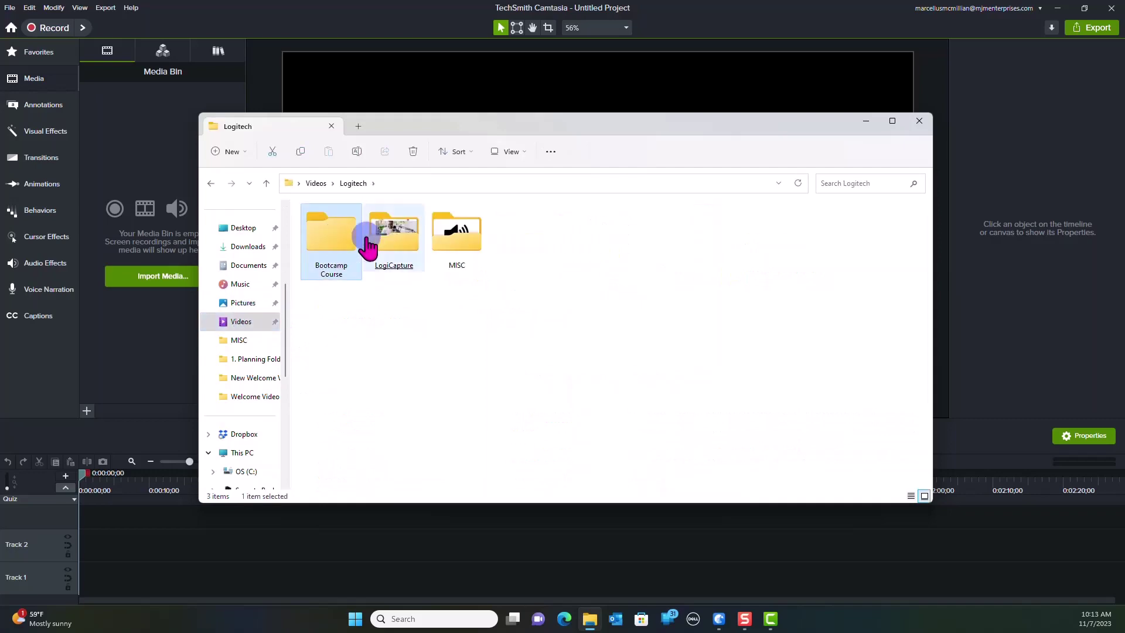
{"action": "double_click", "coordinate": [400, 243]}
{"action": "left_click", "coordinate": [423, 228]}
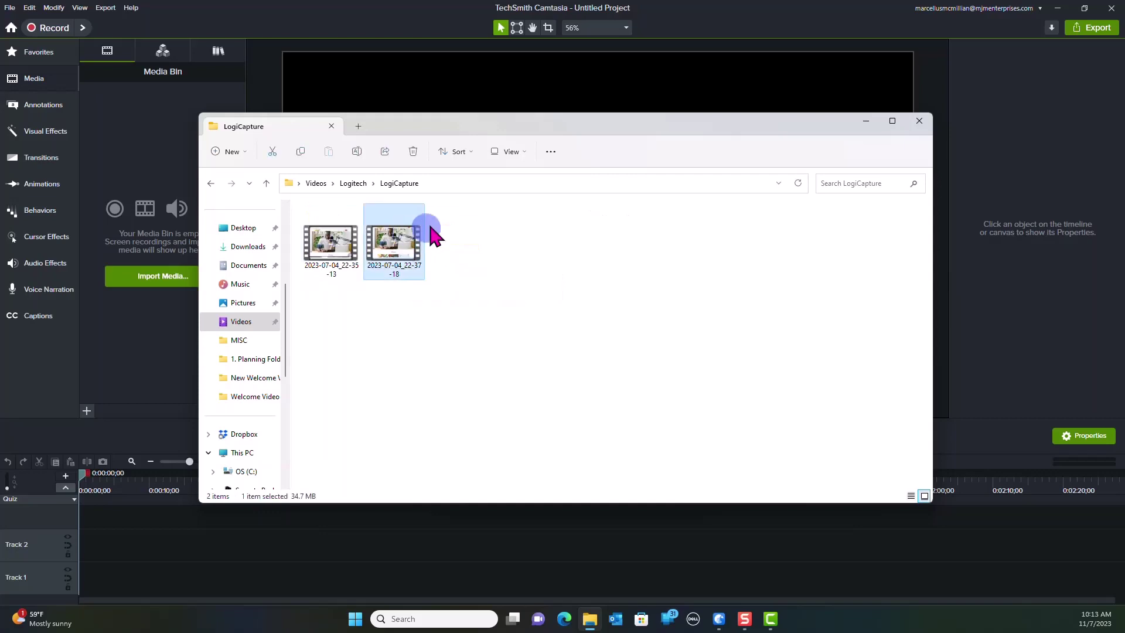
{"action": "left_click_drag", "start_coordinate": [422, 126], "coordinate": [677, 130]}
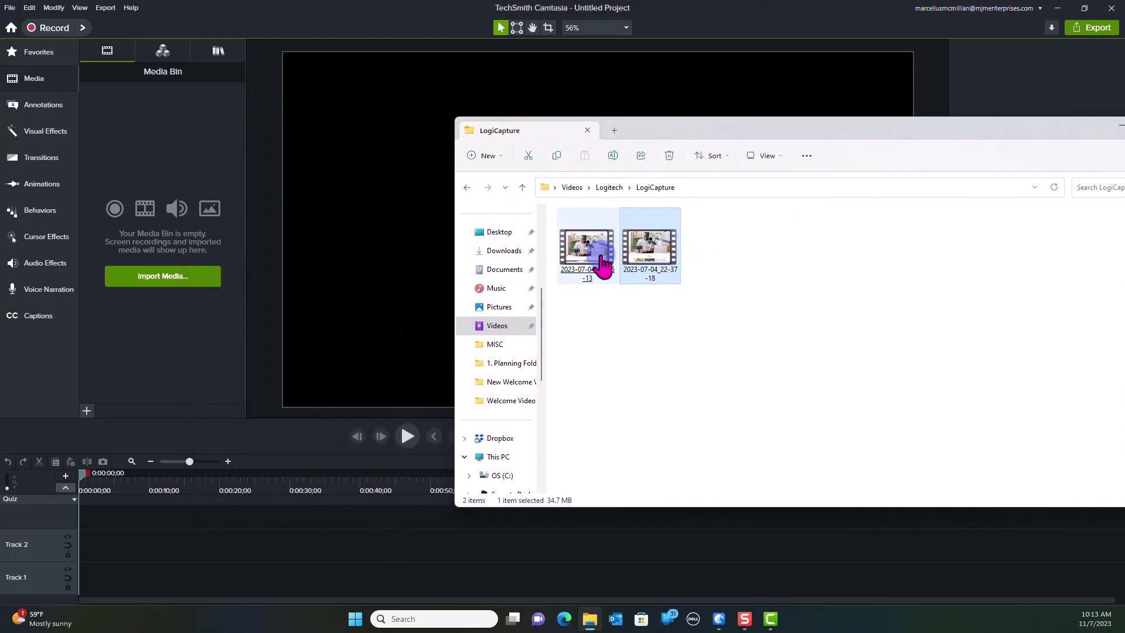
{"action": "left_click_drag", "start_coordinate": [603, 265], "coordinate": [150, 141]}
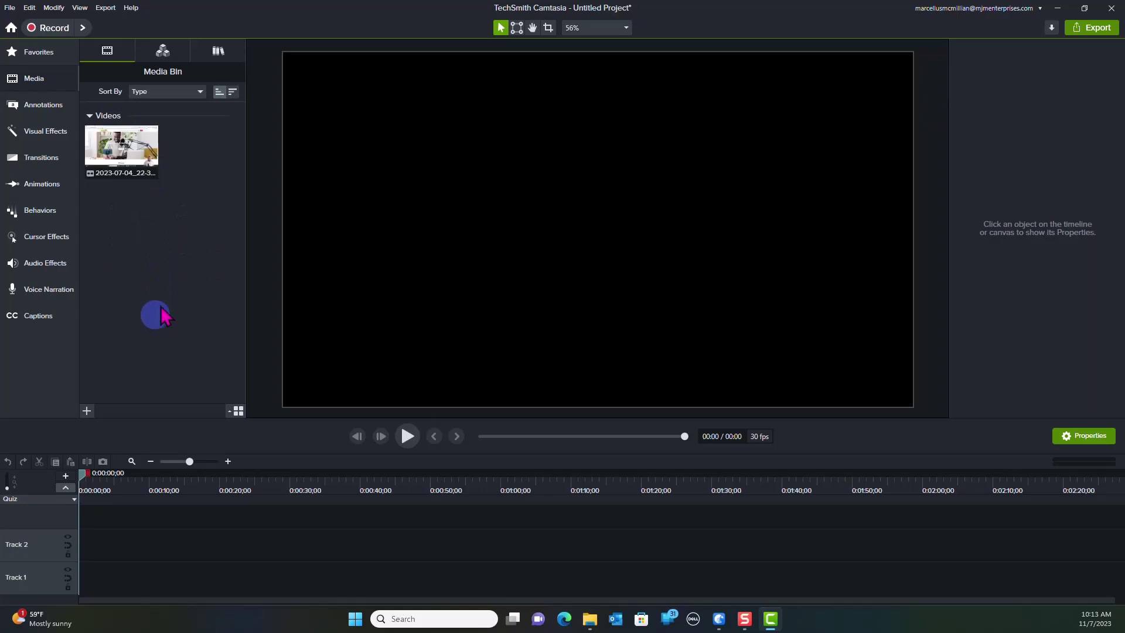
Place the imported video at the start of Track 1 and delete it from the timeline again
{"action": "left_click", "coordinate": [136, 157]}
{"action": "right_click", "coordinate": [139, 158]}
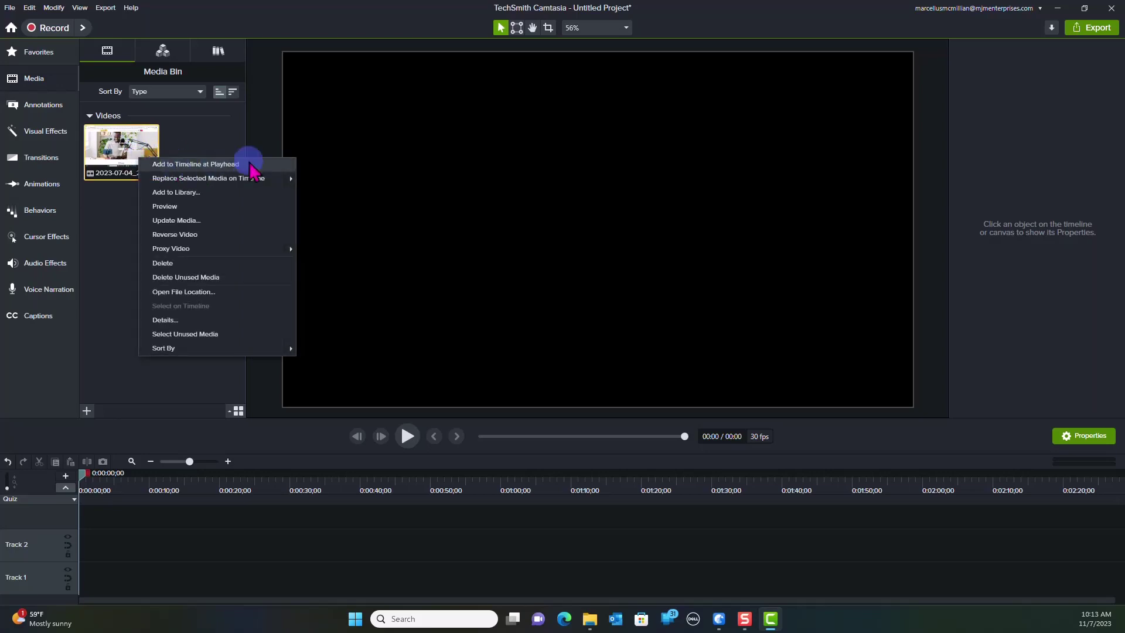
{"action": "left_click", "coordinate": [212, 137]}
{"action": "left_click_drag", "start_coordinate": [117, 145], "coordinate": [78, 587]}
{"action": "left_click_drag", "start_coordinate": [78, 588], "coordinate": [79, 588]}
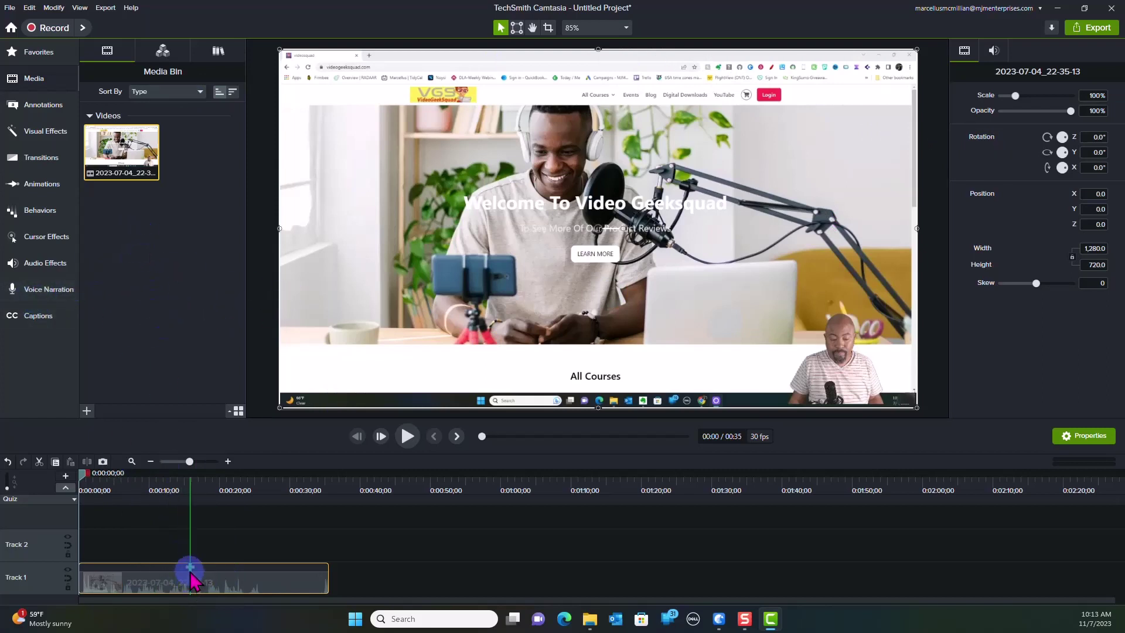
{"action": "key", "text": "Delete"}
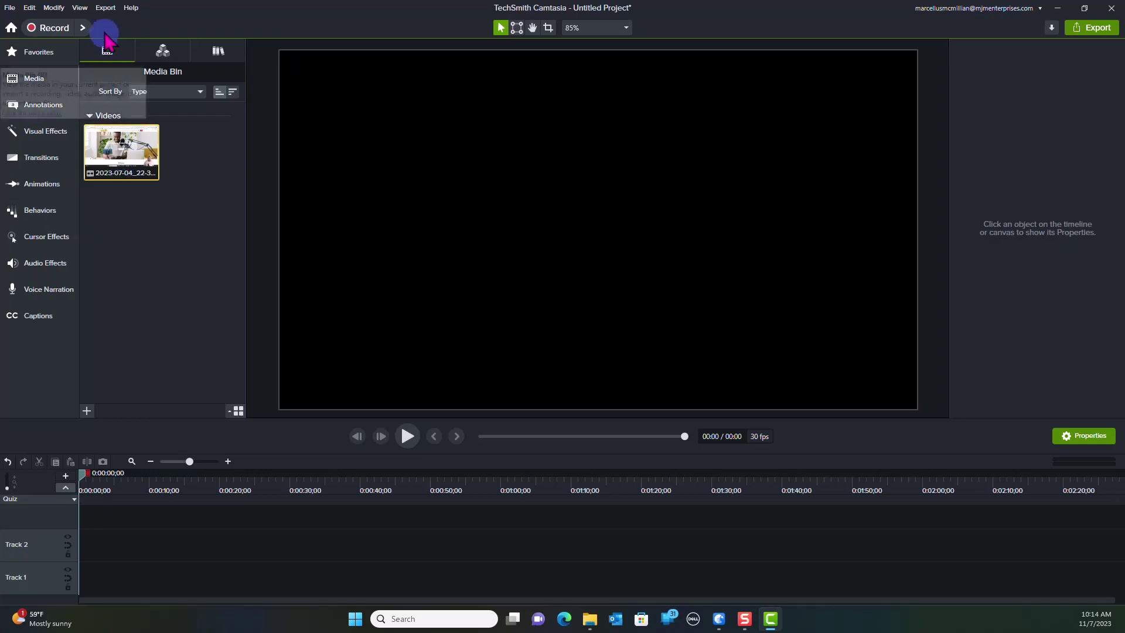
Review the editor's file, view and export commands while the timeline is empty
{"action": "left_click", "coordinate": [10, 12]}
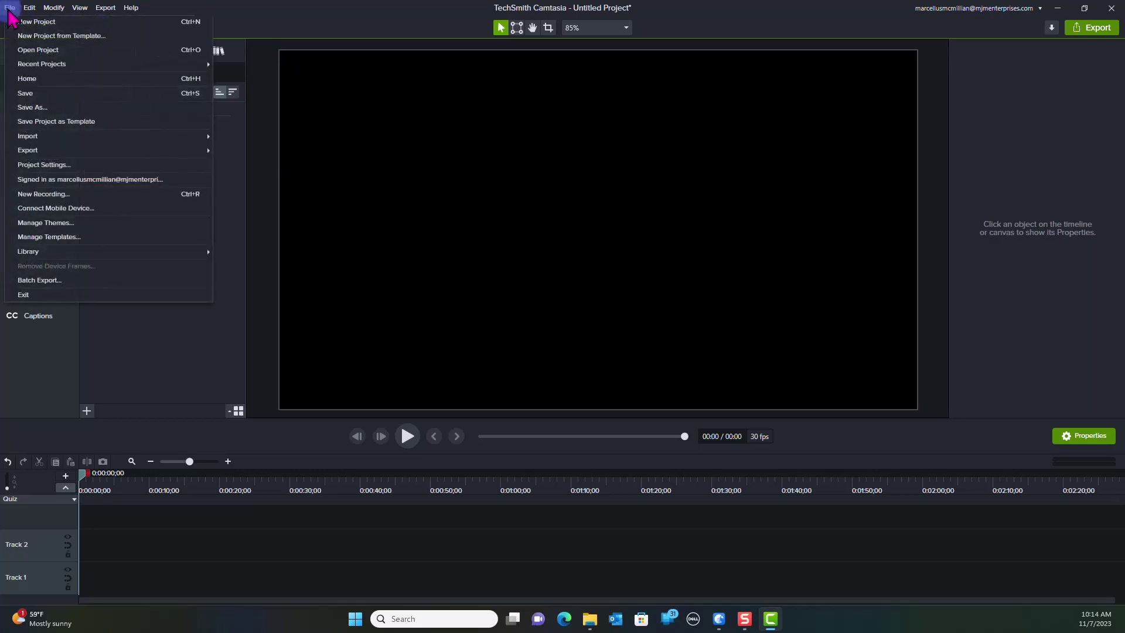
{"action": "mouse_move", "coordinate": [28, 14]}
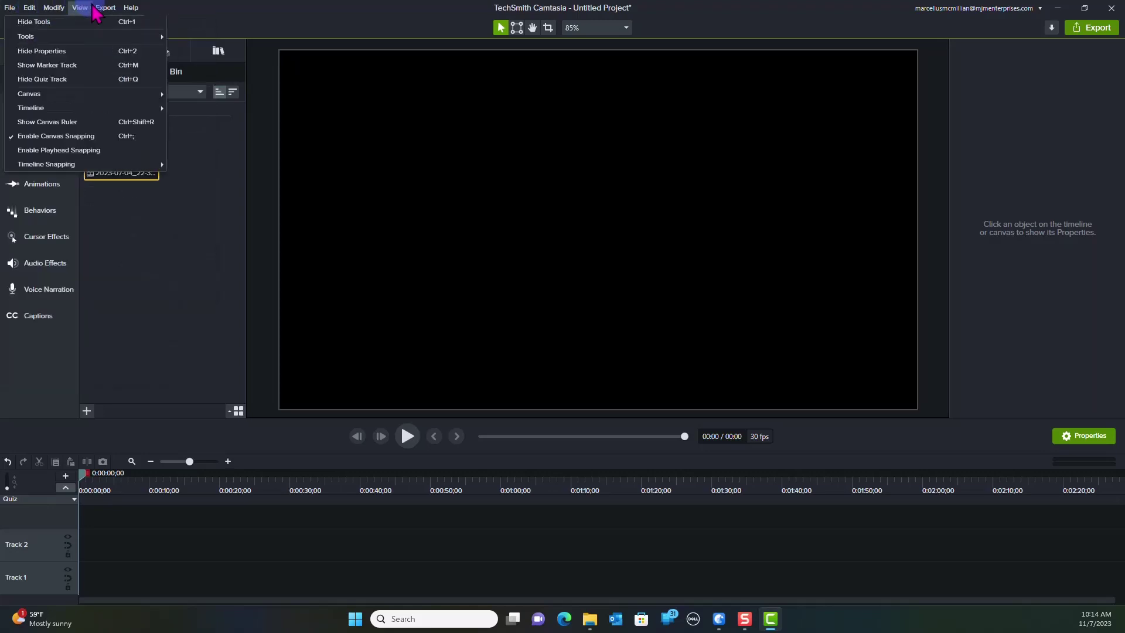
{"action": "mouse_move", "coordinate": [107, 12]}
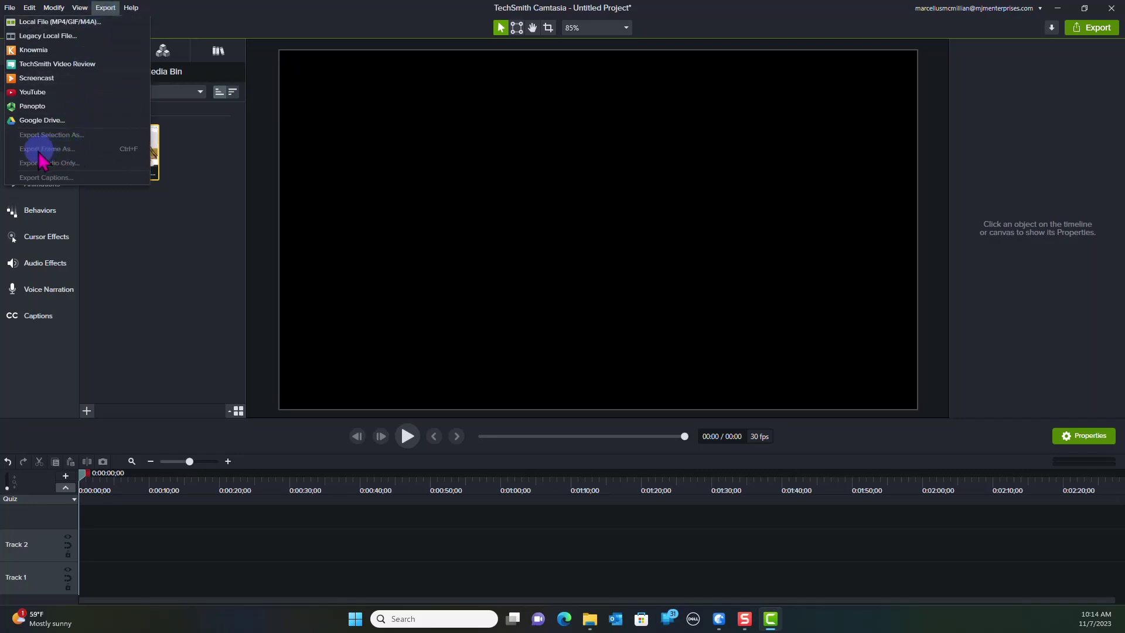
{"action": "left_click", "coordinate": [212, 191]}
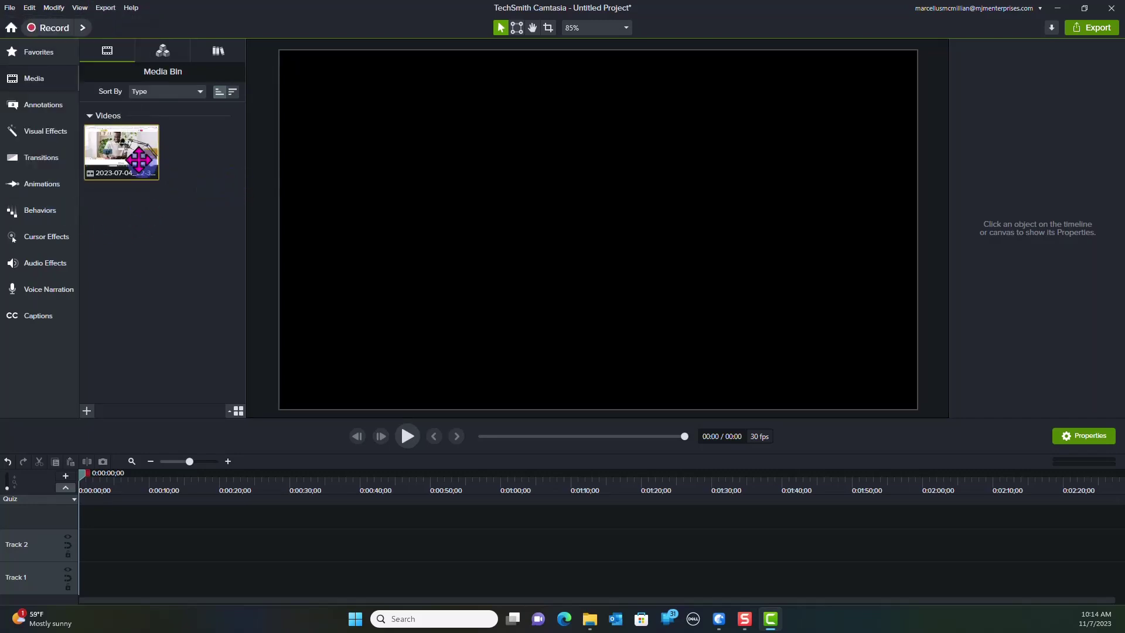
Add the video to the timeline at the playhead and review the export, file and view commands for it
{"action": "right_click", "coordinate": [137, 158]}
{"action": "left_click", "coordinate": [161, 171]}
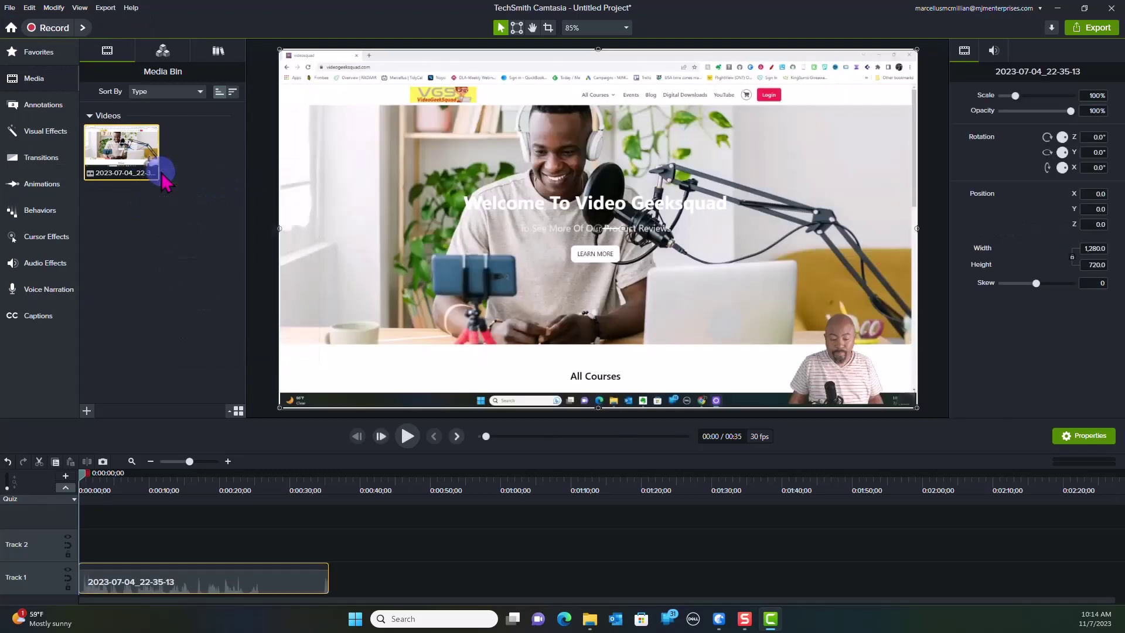
{"action": "left_click", "coordinate": [105, 8]}
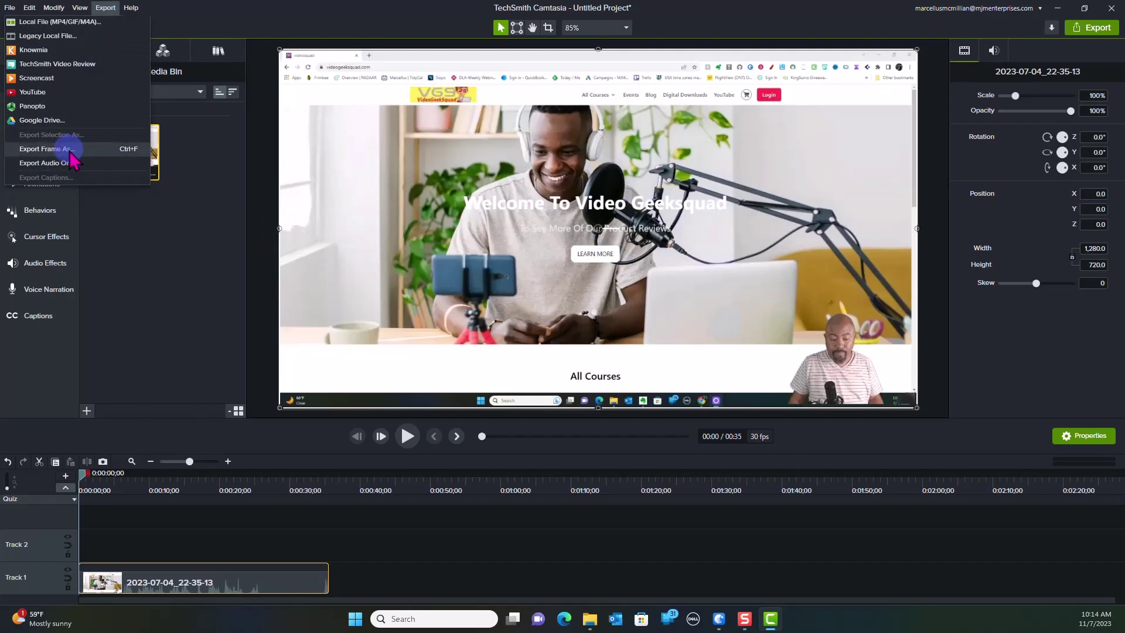
{"action": "left_click", "coordinate": [10, 9]}
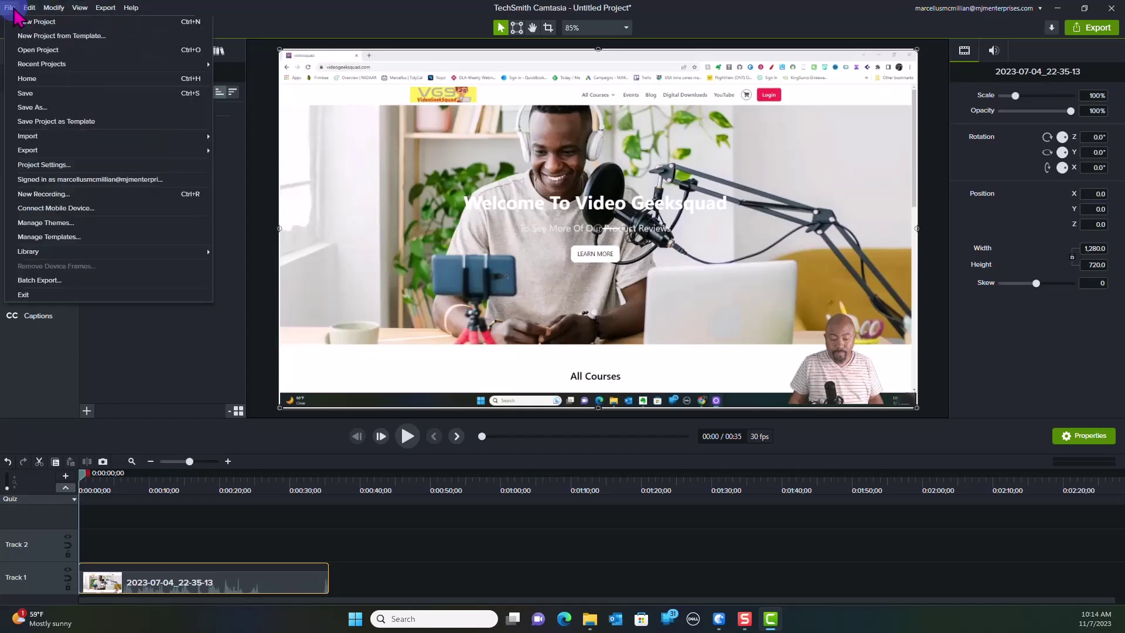
{"action": "mouse_move", "coordinate": [31, 8]}
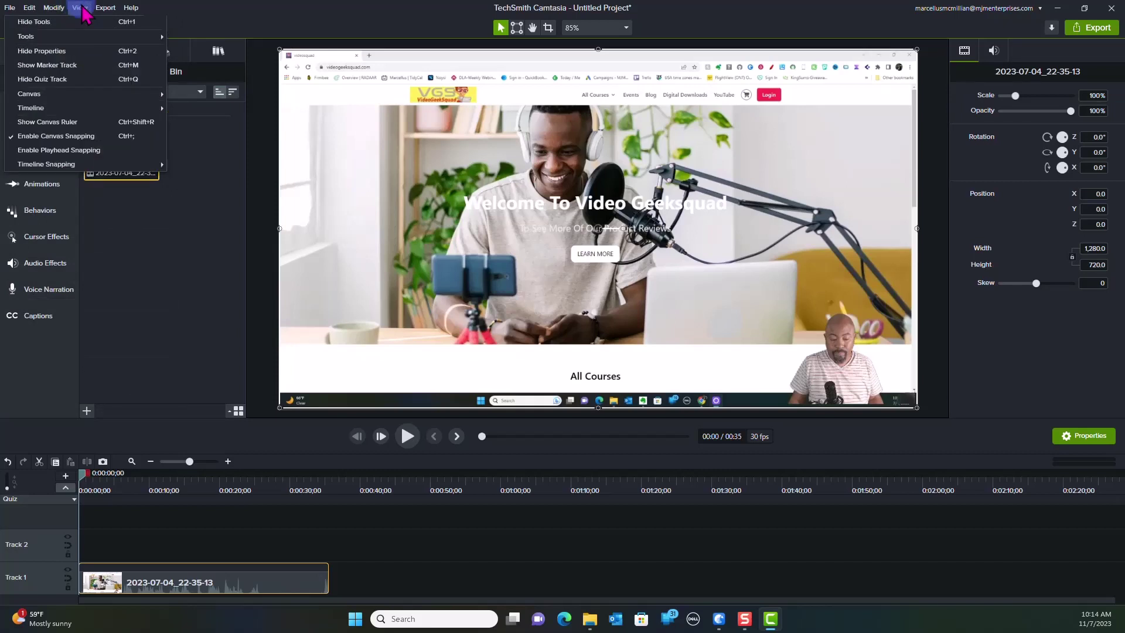
{"action": "left_click", "coordinate": [185, 228]}
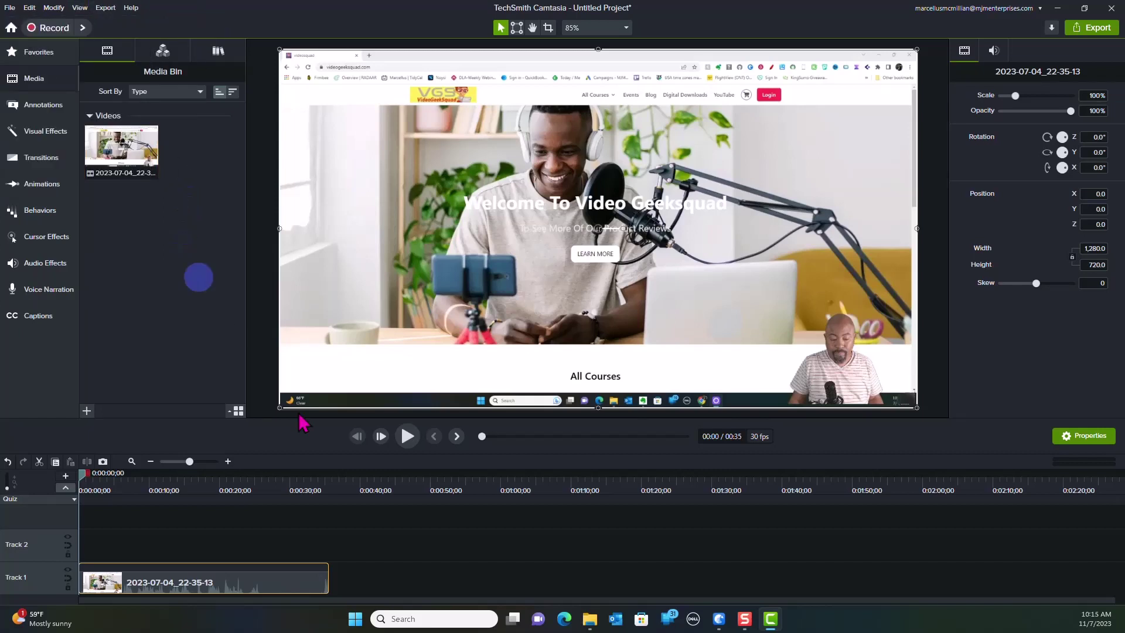
Delete the 2023-07-04_22-35-13 clip from Track 1, keeping it in the Media Bin
{"action": "left_click", "coordinate": [298, 582]}
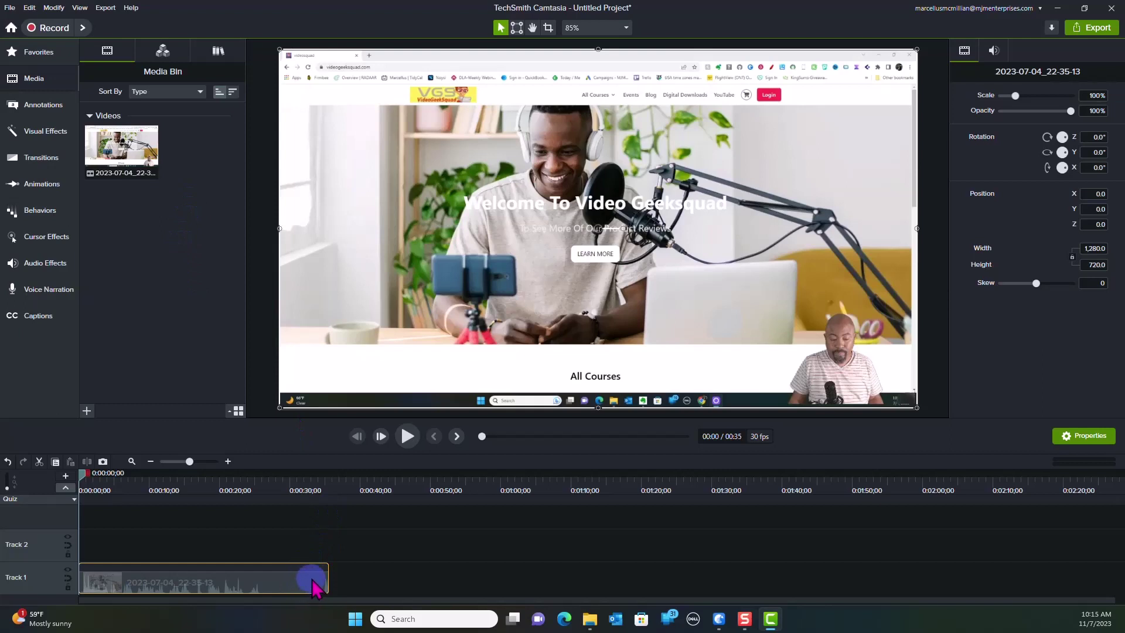
{"action": "key", "text": "Delete"}
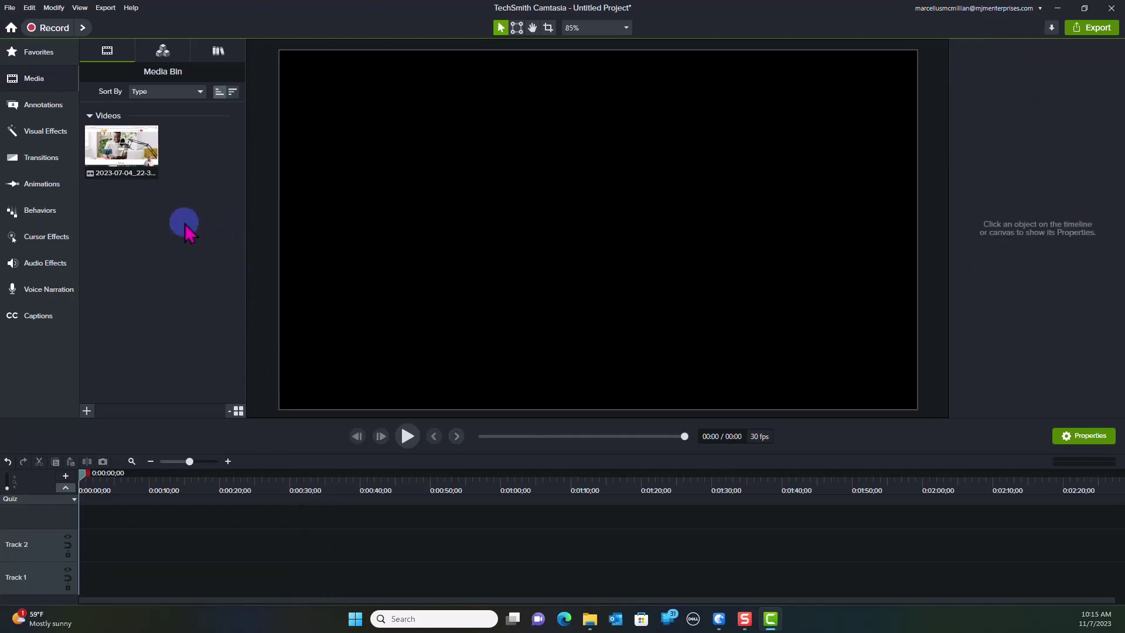